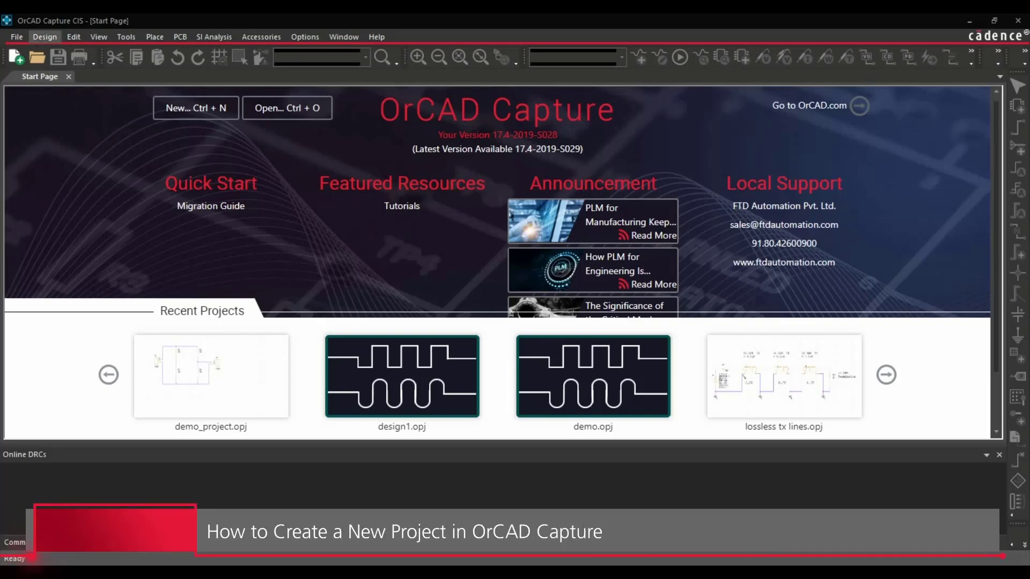
- Create a new project named orcad_demo in the tutorial folder, without PSpice simulation
click(17, 36)
mouse_move(80, 53)
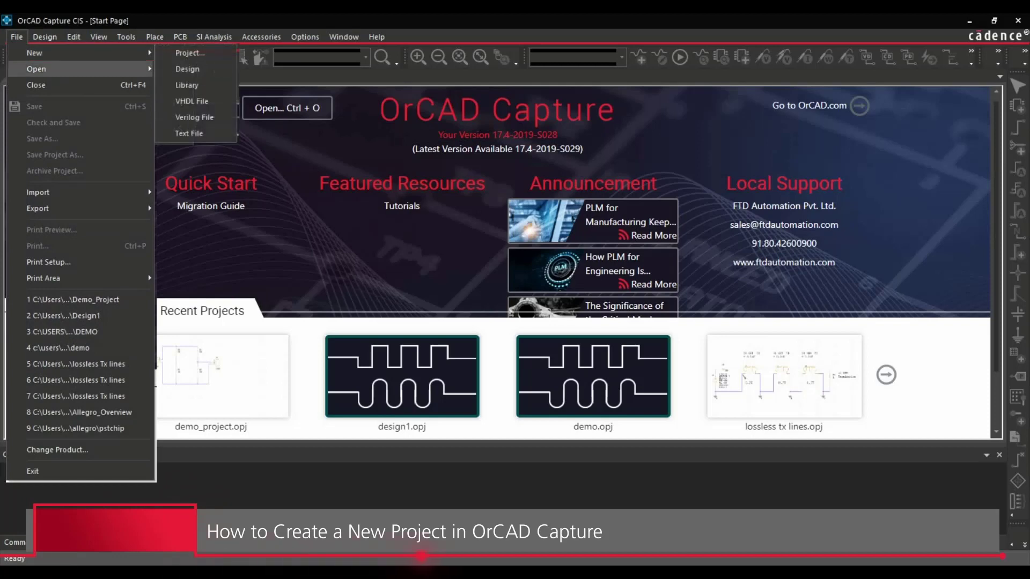
click(180, 52)
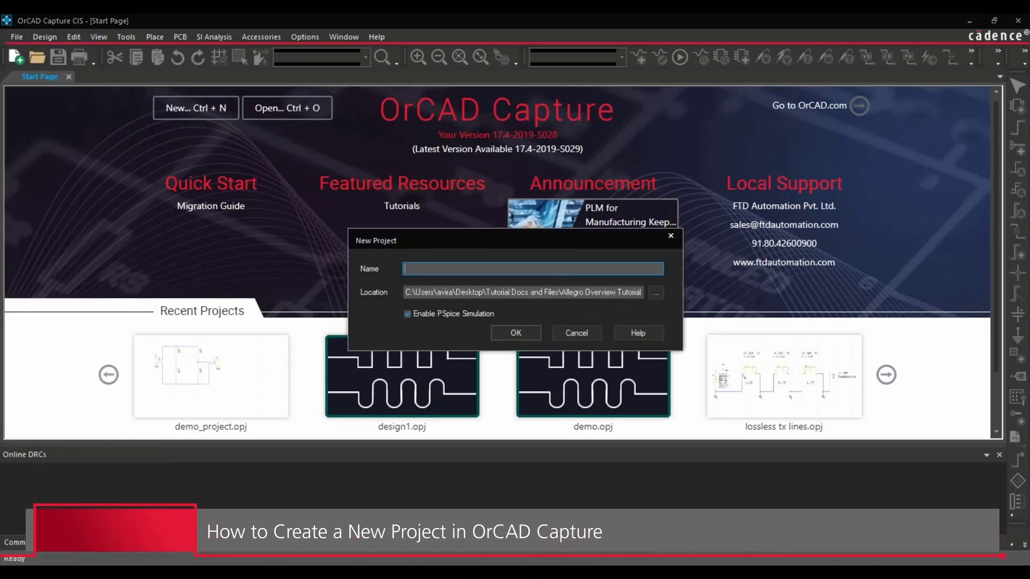
click(656, 293)
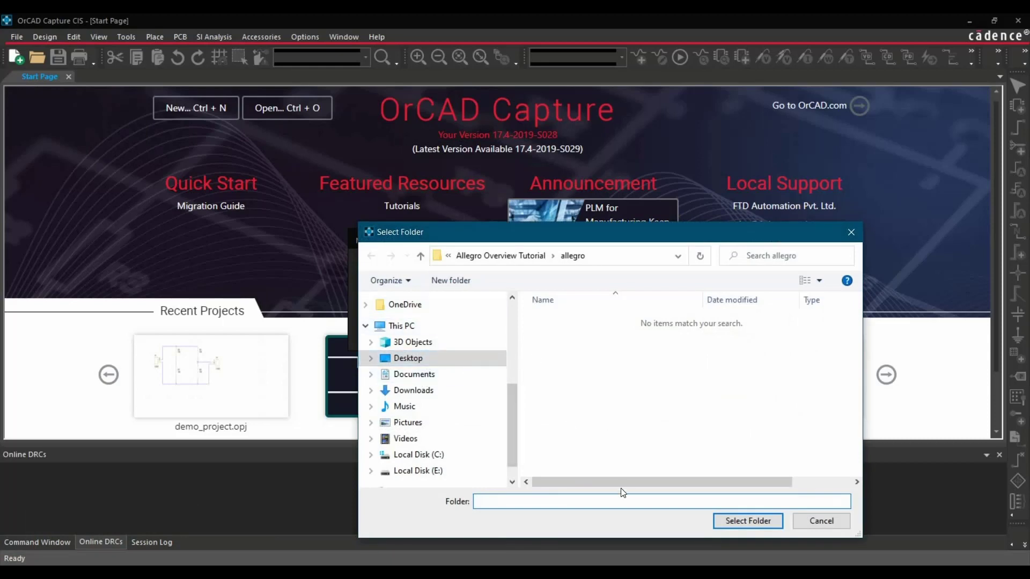
click(748, 521)
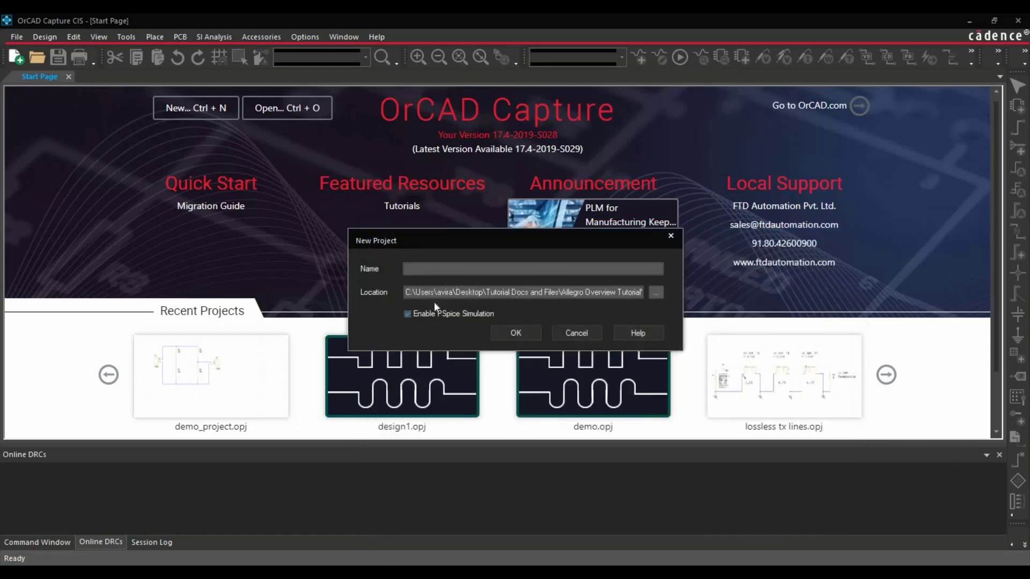
click(423, 273)
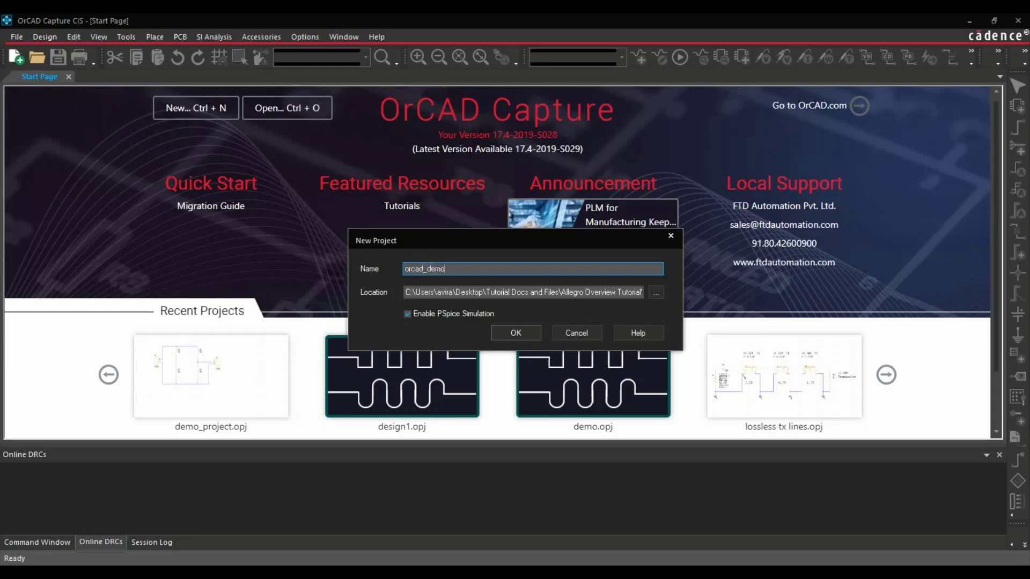
click(407, 314)
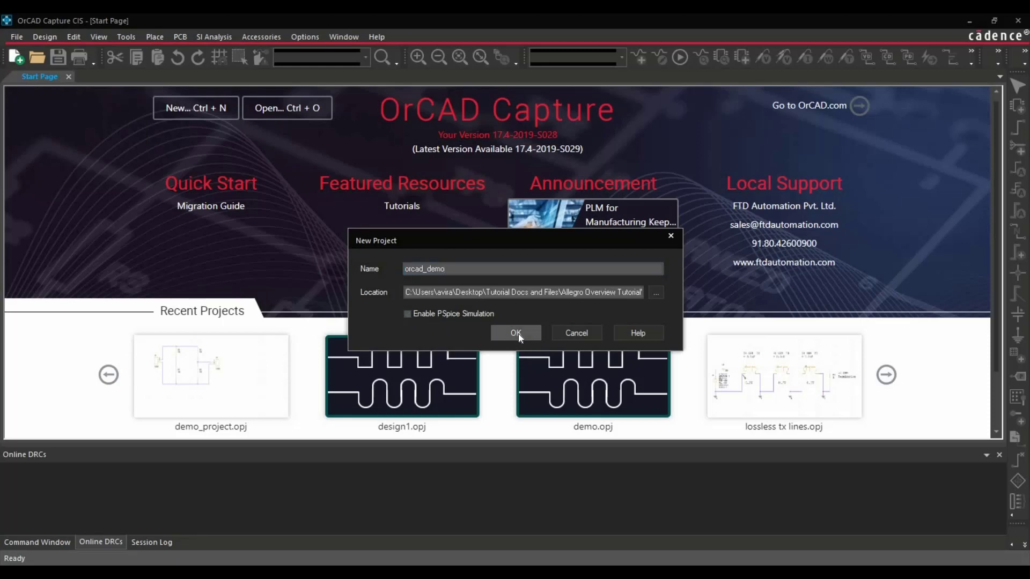
click(516, 333)
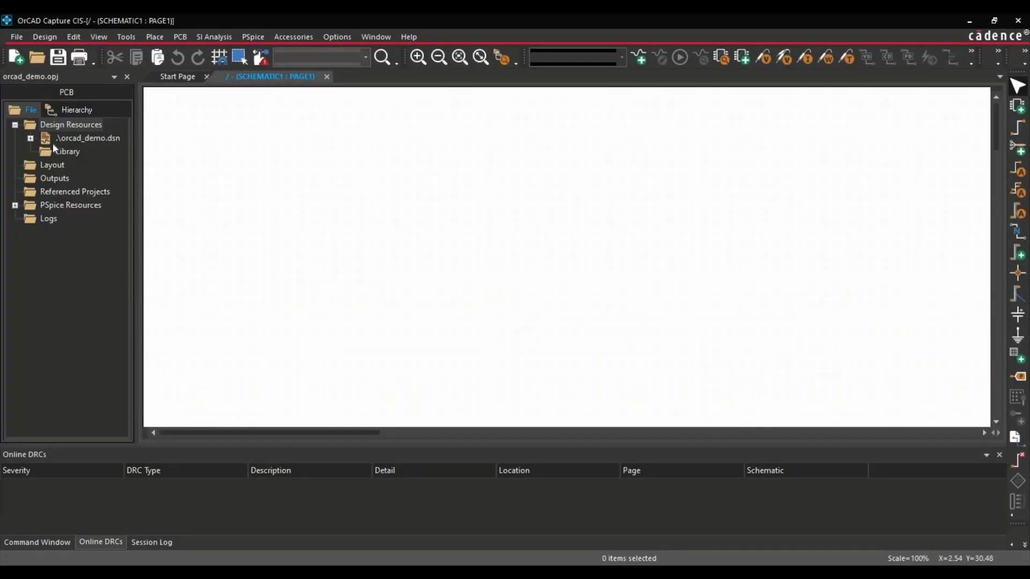
- Expand orcad_demo.dsn to list SCHEMATIC1, PAGE1 and the Design Cache
click(31, 139)
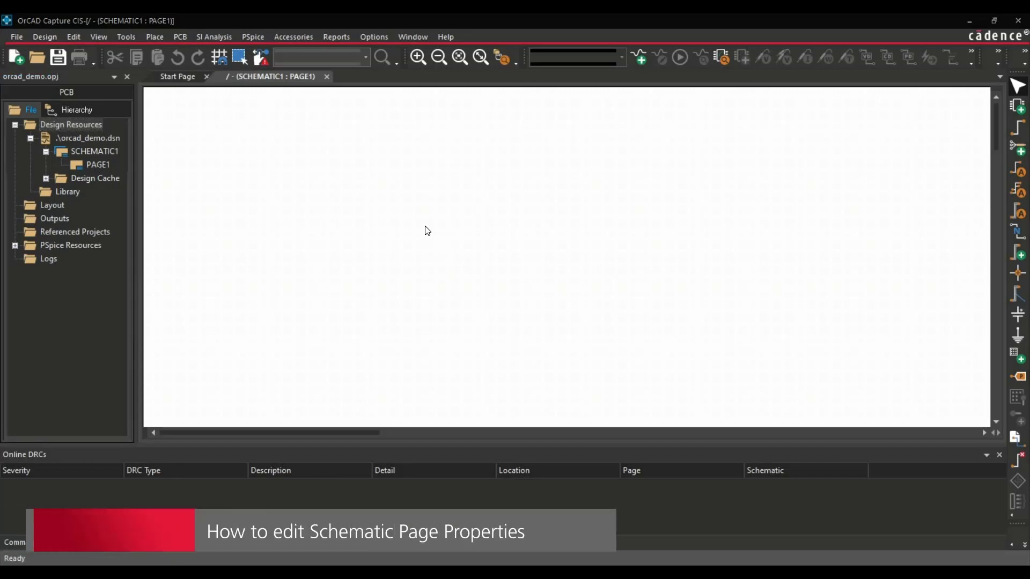
- Set the schematic page size to A4 (297 × 210 mm) in Schematic Page Properties
click(381, 36)
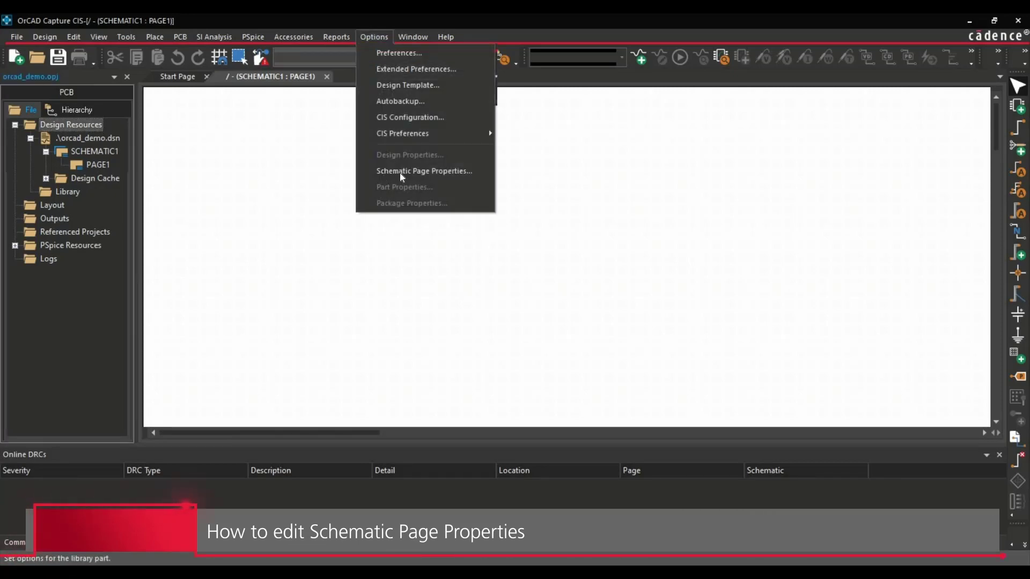
click(398, 171)
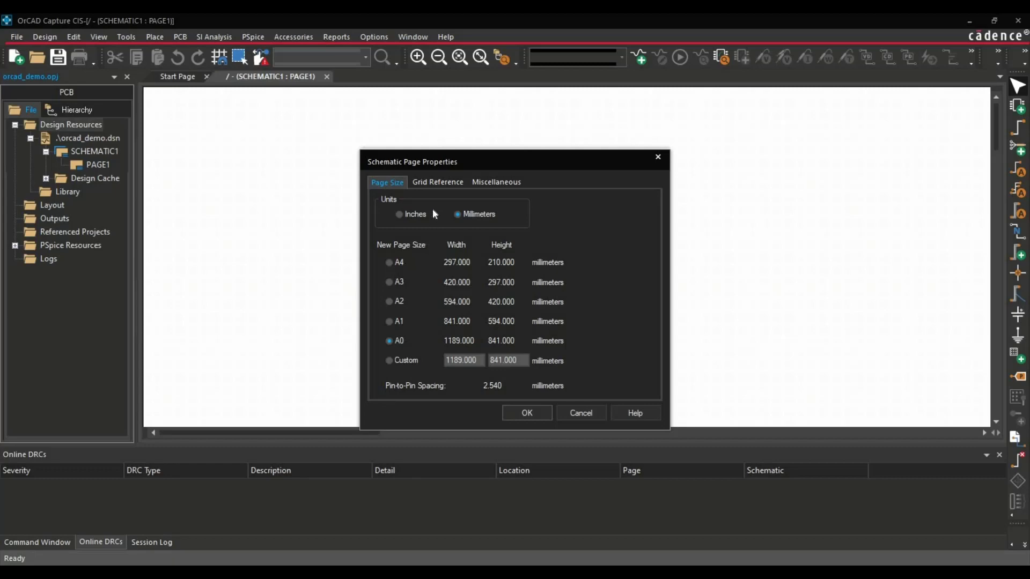
click(397, 262)
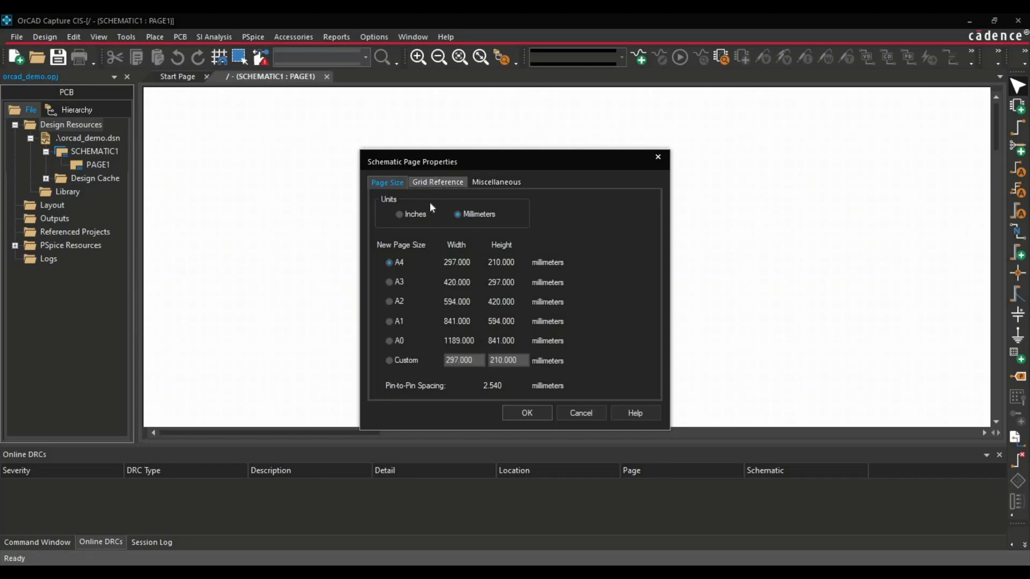
click(438, 182)
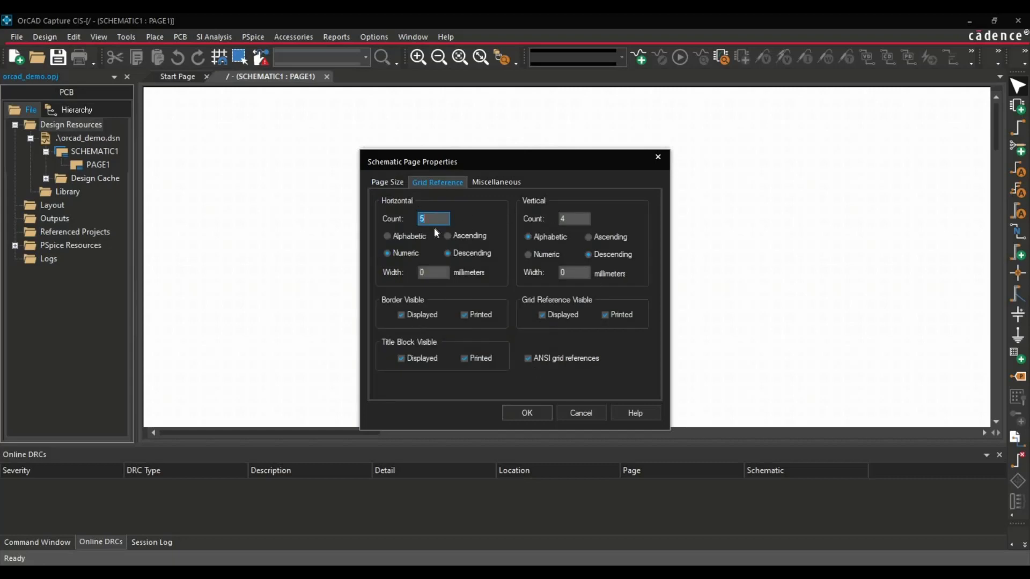
click(530, 413)
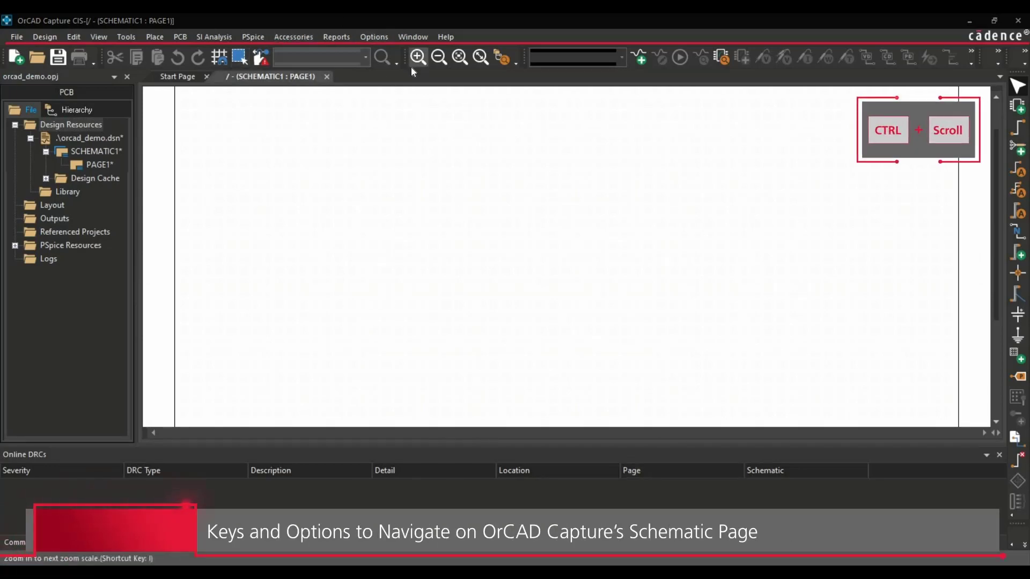
- Zoom and pan to the title block at the page's bottom-right corner
ctrl+scroll(449, 260, down, 1)
ctrl+scroll(441, 260, up, 2)
ctrl+scroll(441, 260, down, 1)
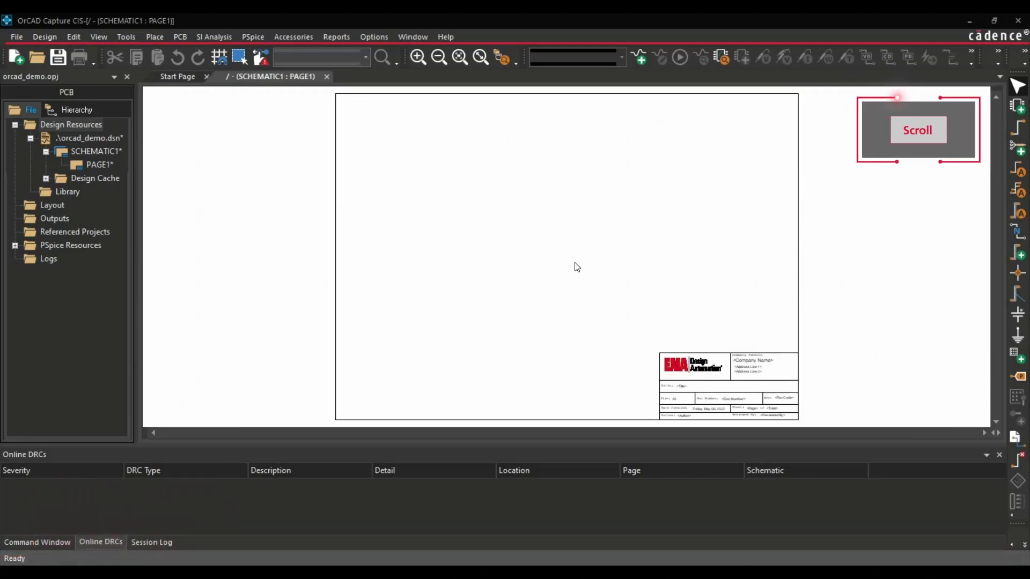
scroll(568, 260, up, 2)
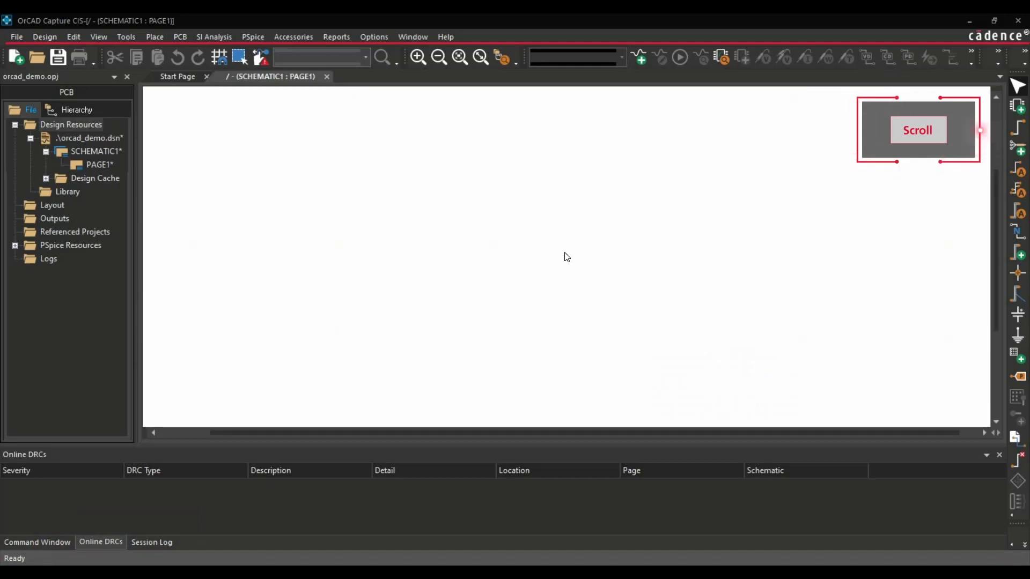
scroll(757, 246, down, 3)
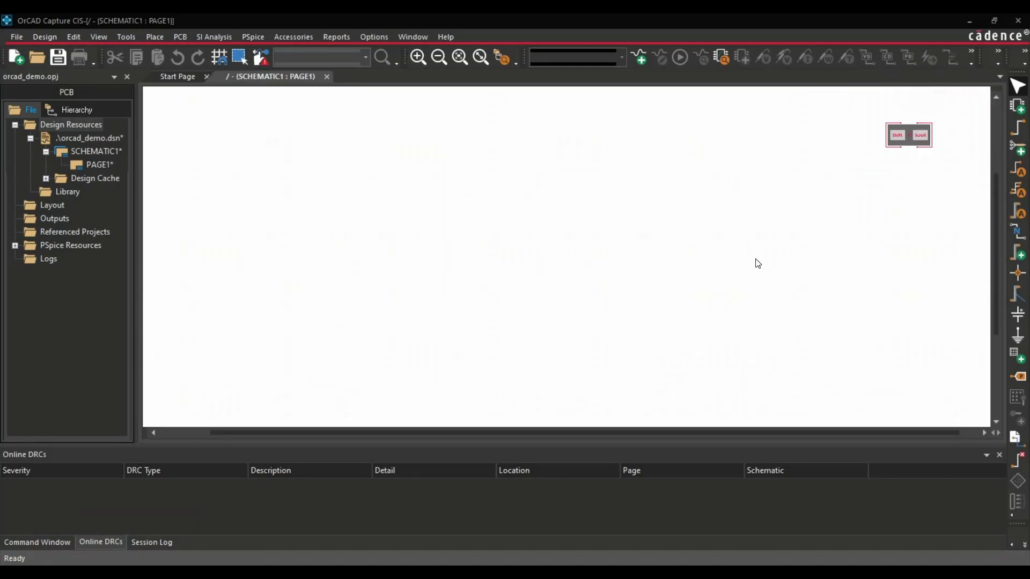
shift+scroll(671, 365, left, 3)
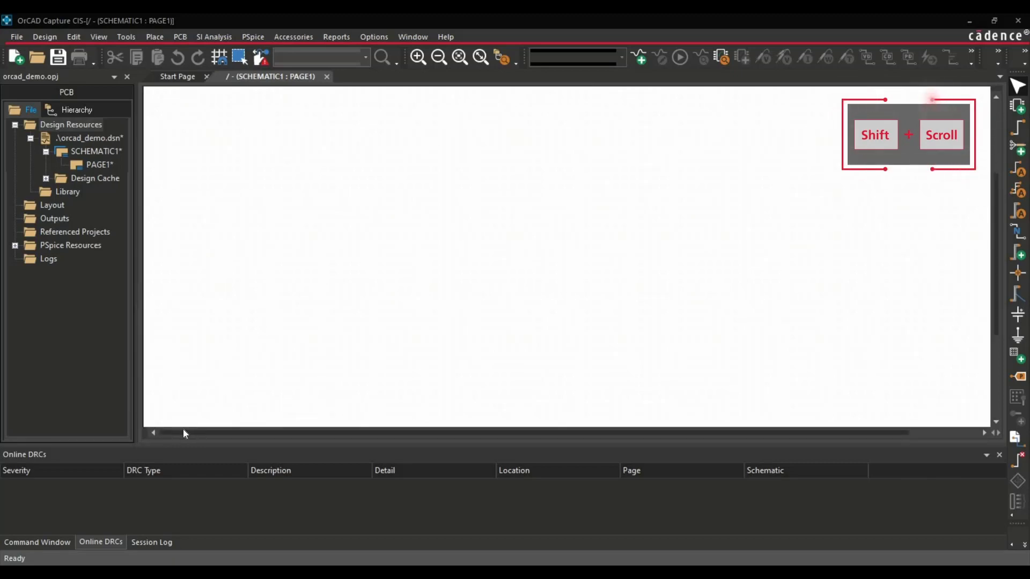
drag(184, 433, 220, 433)
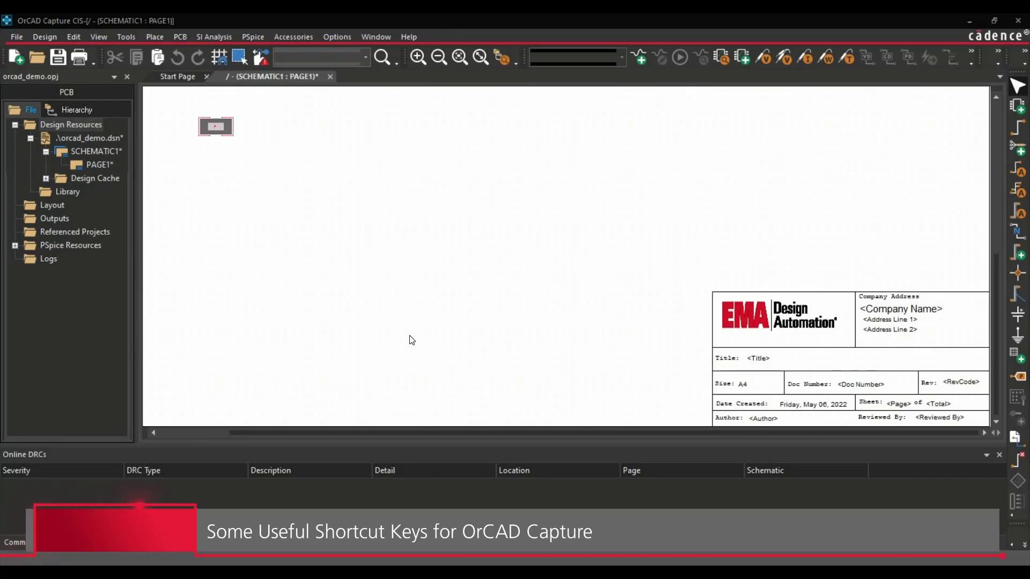
- Place the IC_ATMEGA328P-AUR/DEMO microcontroller on the page as U1
key(p)
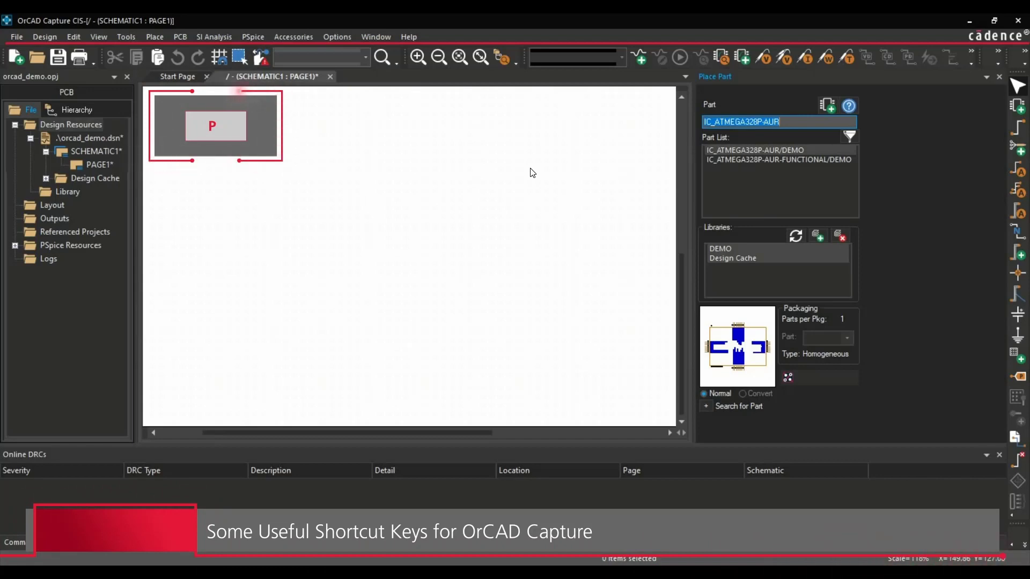
click(724, 151)
click(275, 209)
right_click(275, 210)
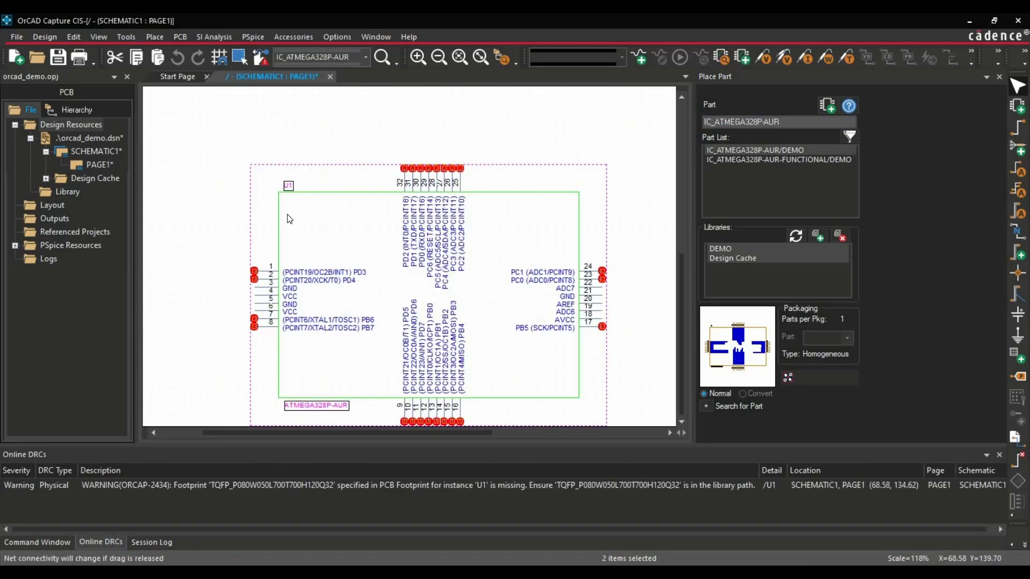
key(Escape)
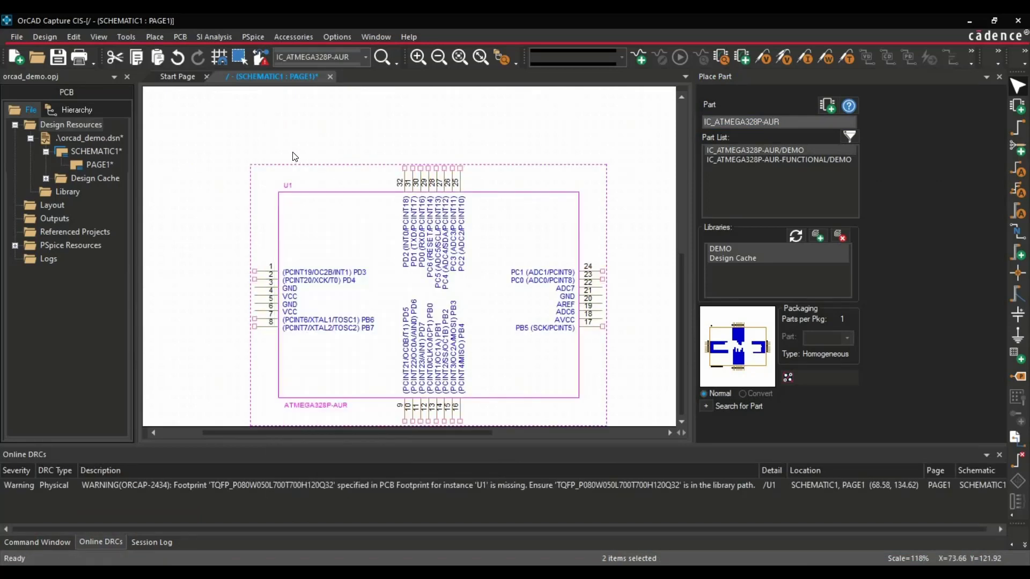
- Rotate U1 by 180° so its pins 1–8 face right
click(294, 157)
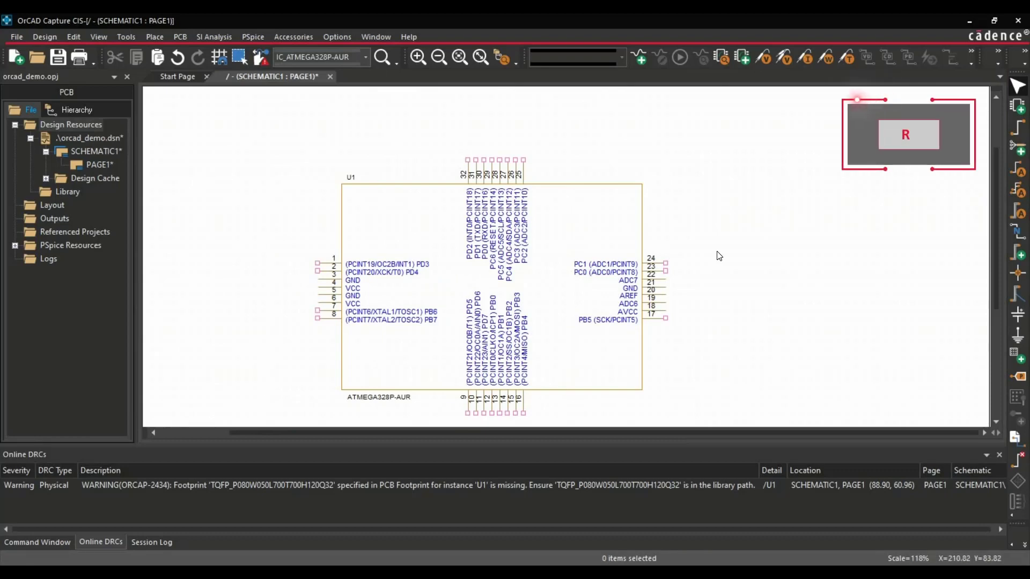
click(530, 279)
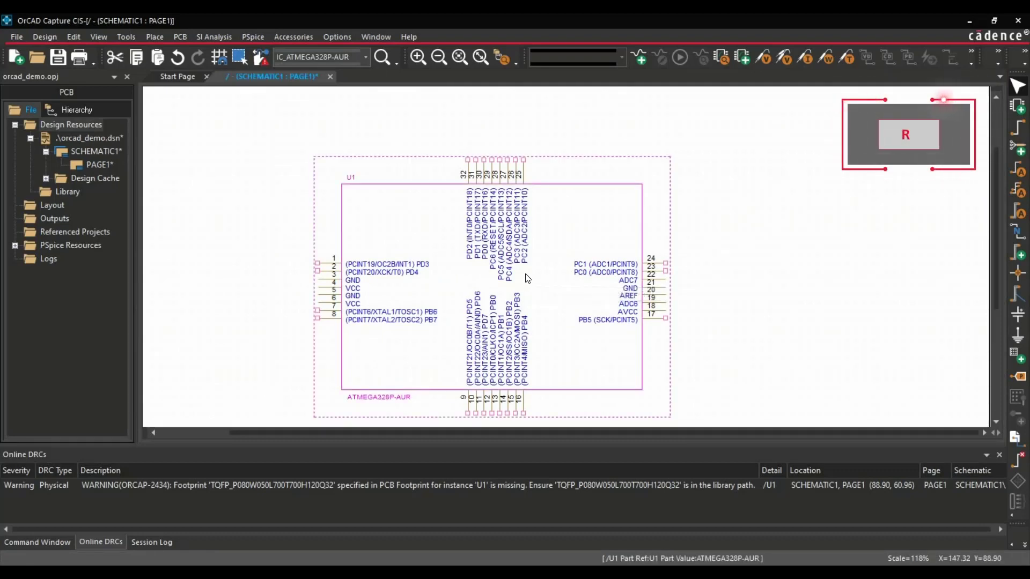
key(r)
key(r)
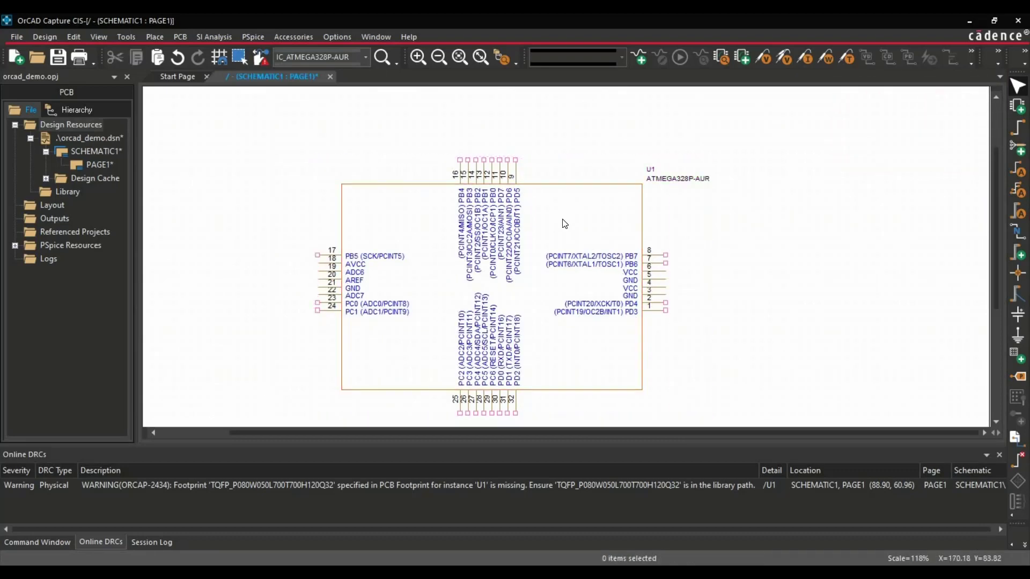
click(572, 238)
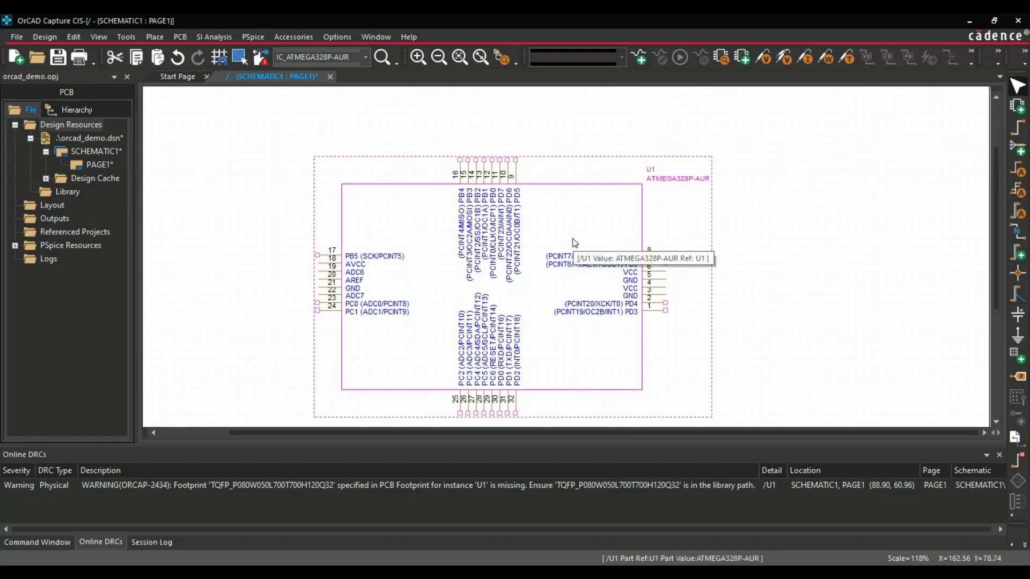
key(r)
key(r)
key(r)
key(r)
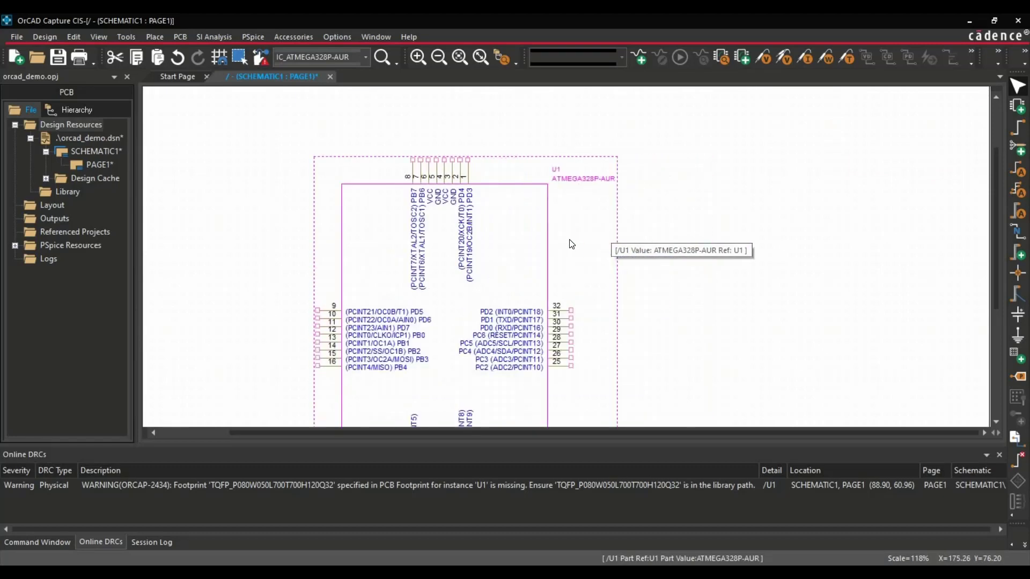
key(Escape)
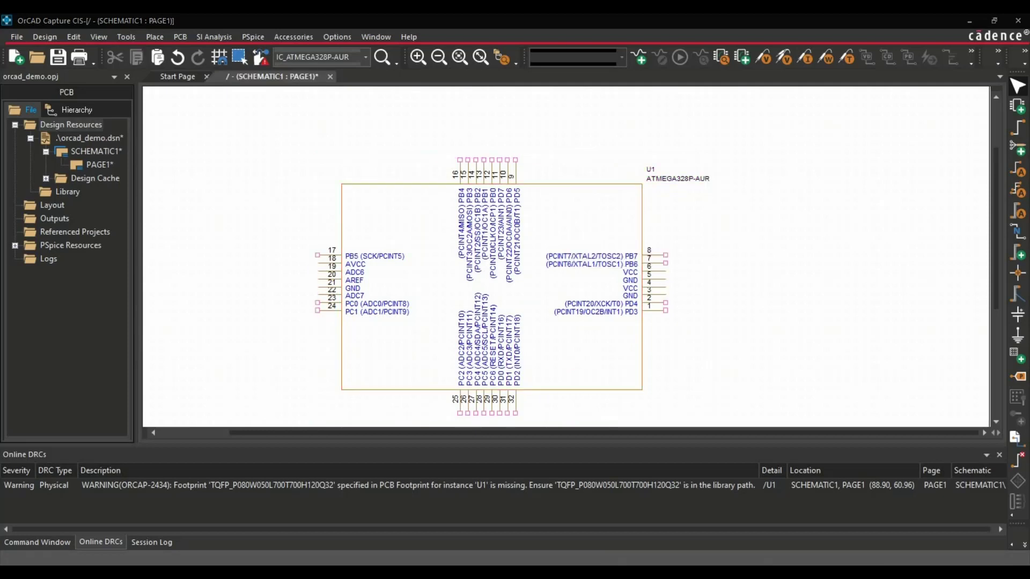
- Draw short wires leftward from U1's PB5 (17), AVCC (18) and ADC6 (19) pins
key(w)
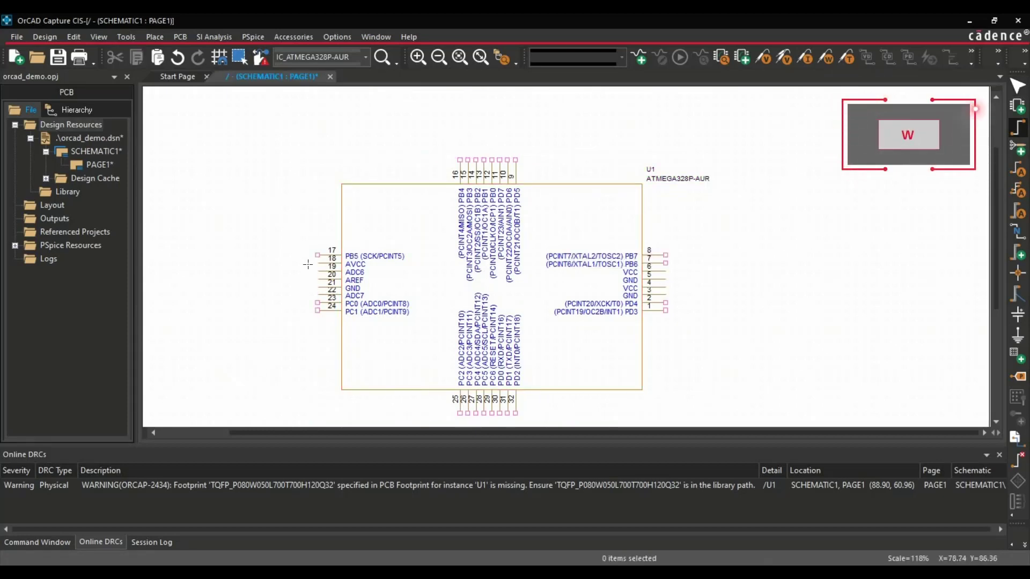
ctrl+scroll(575, 257, up, 2)
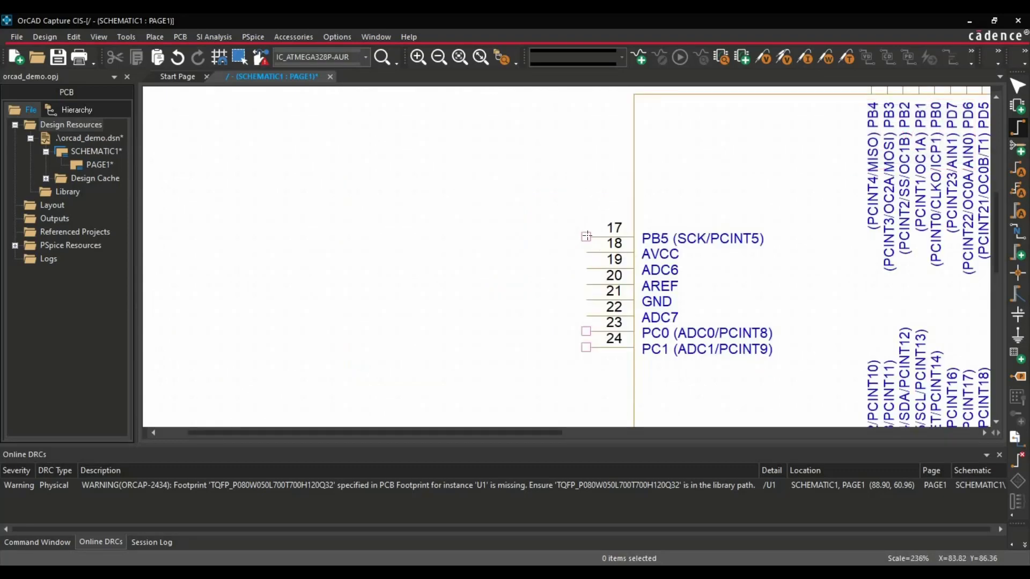
click(586, 237)
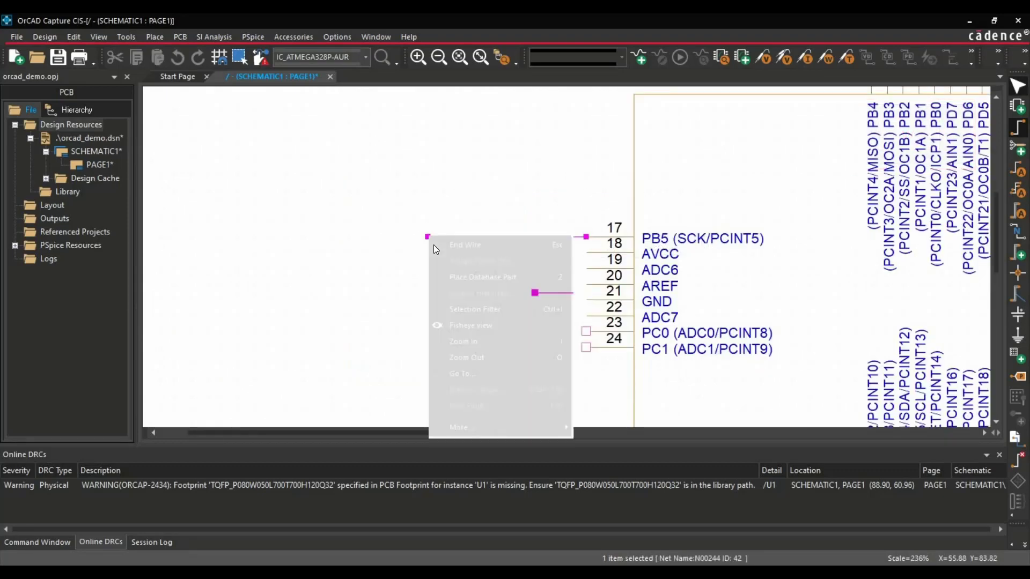
right_click(428, 237)
click(456, 243)
click(586, 253)
right_click(428, 252)
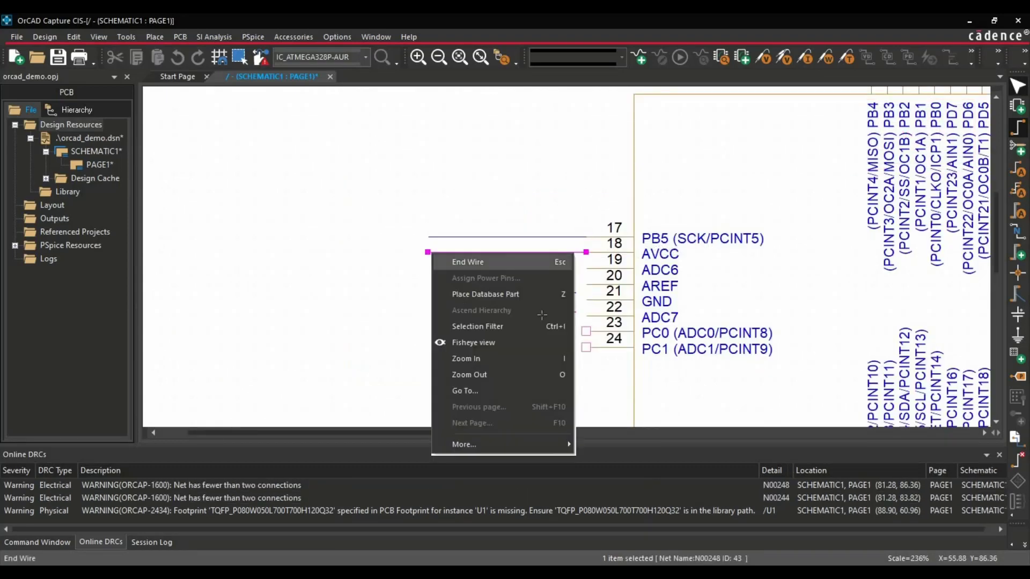
click(456, 258)
click(586, 268)
right_click(431, 274)
click(456, 280)
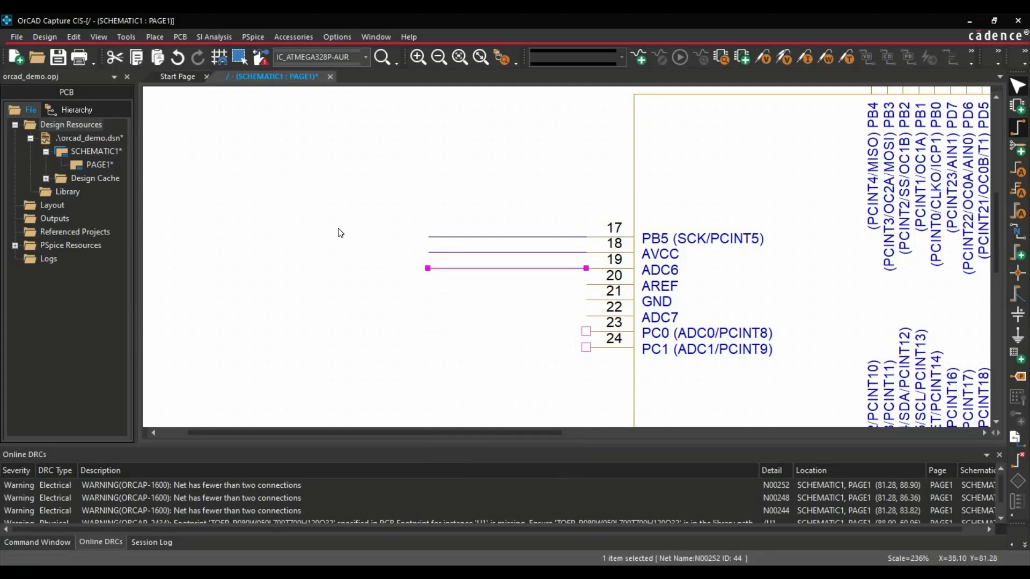
right_click(323, 224)
click(292, 235)
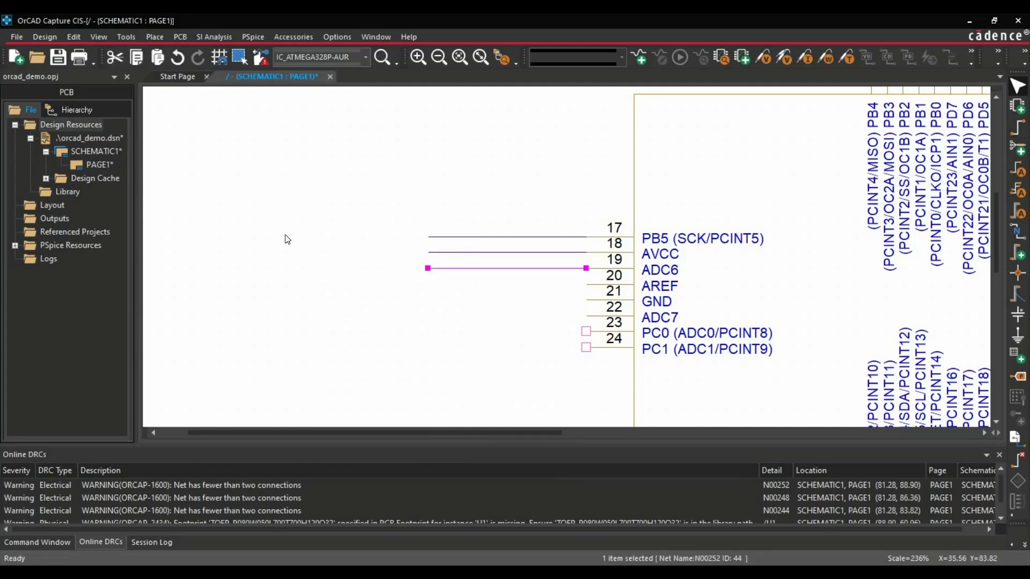
ctrl+scroll(291, 237, down, 1)
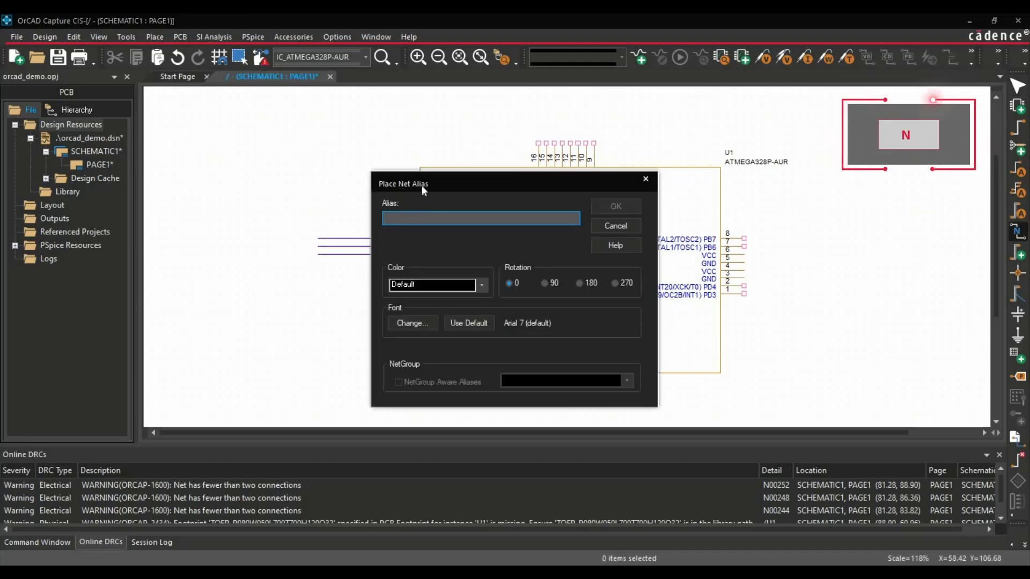
- Set up a net alias named INT_PIN with red colour
drag(424, 190, 447, 193)
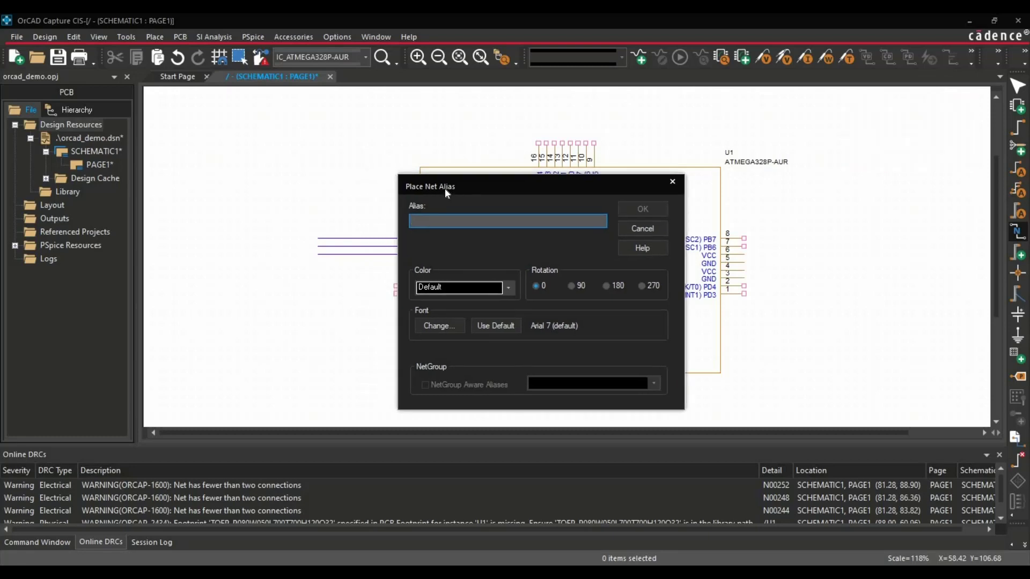
text(INT_PIN)
click(507, 287)
scroll(482, 315, down, 5)
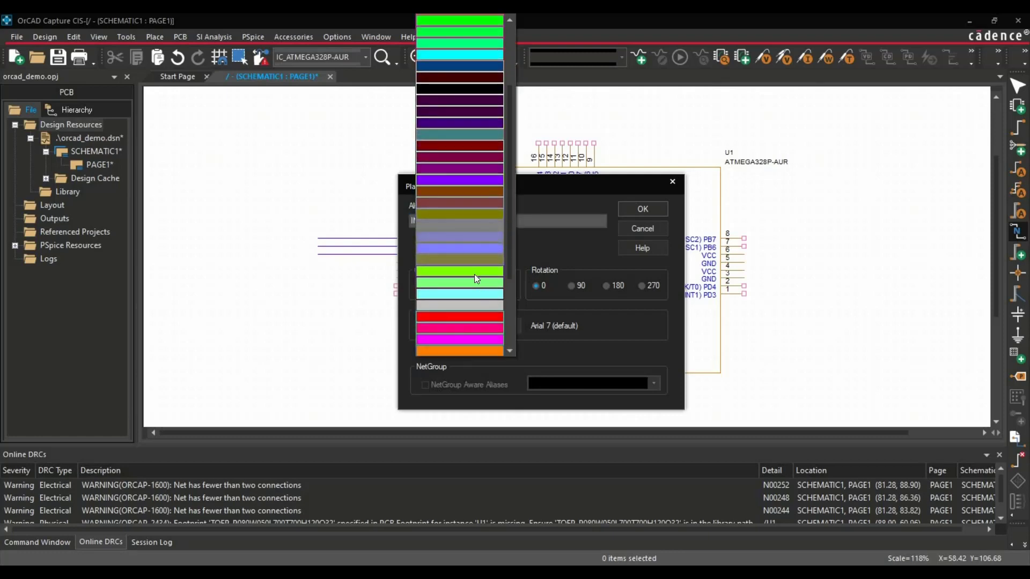
click(479, 241)
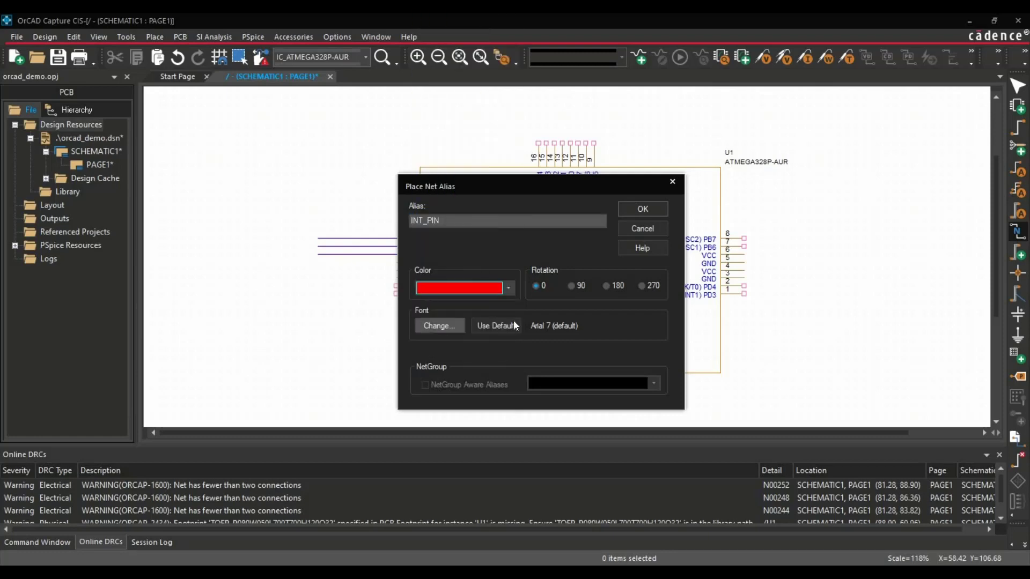
click(643, 213)
- Attach the INT_PIN alias to the wires on U1's pins
key(i)
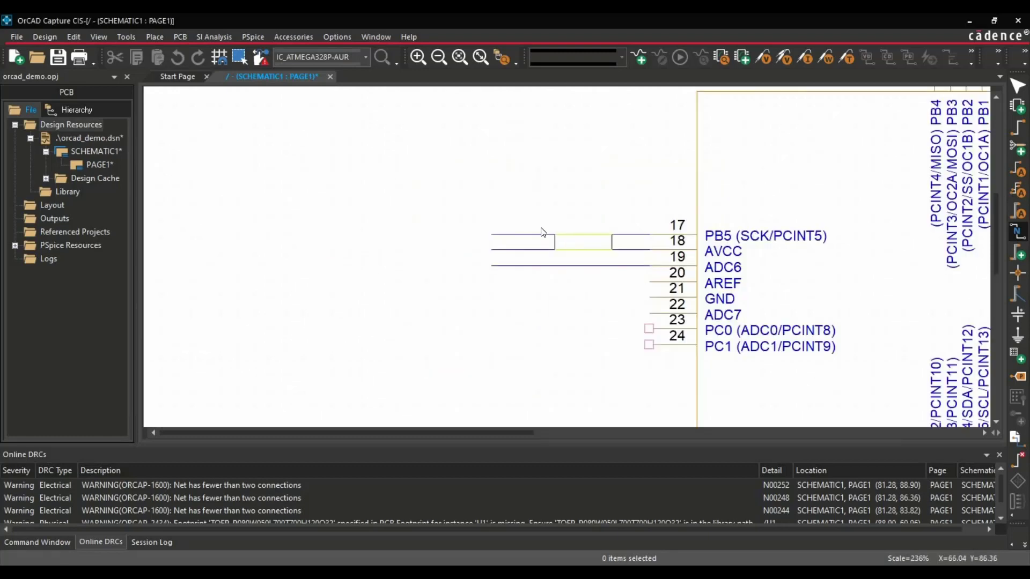
click(539, 234)
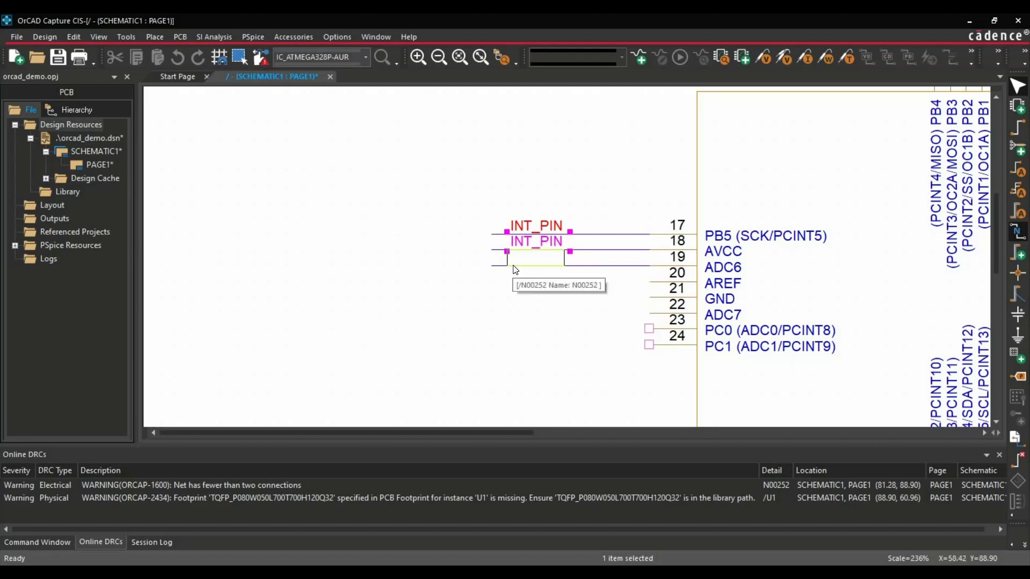
click(515, 270)
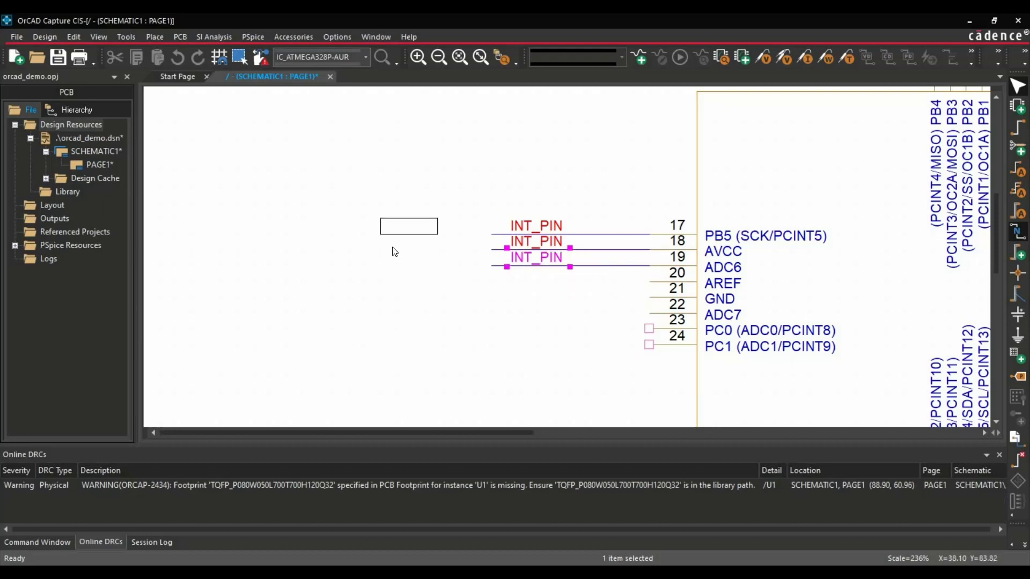
right_click(395, 252)
click(410, 248)
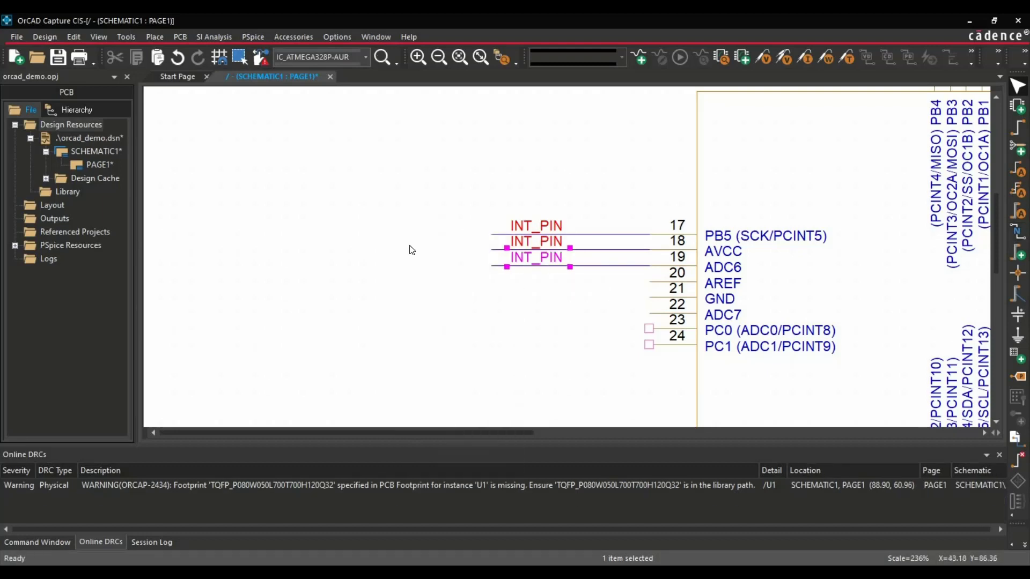
click(410, 249)
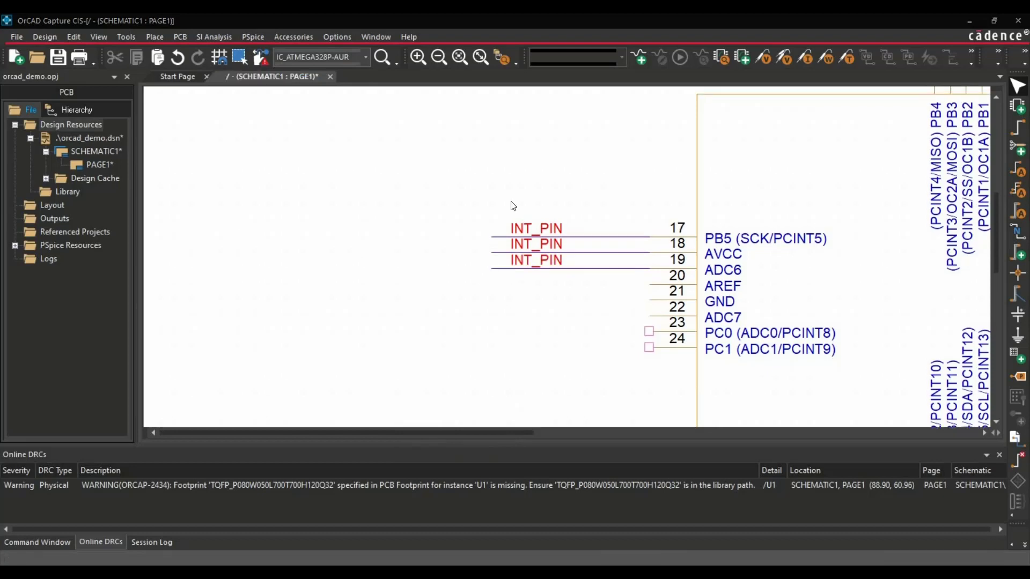
- Replace the old Controlller Circuit placeholder with the text Circuit -1
click(381, 282)
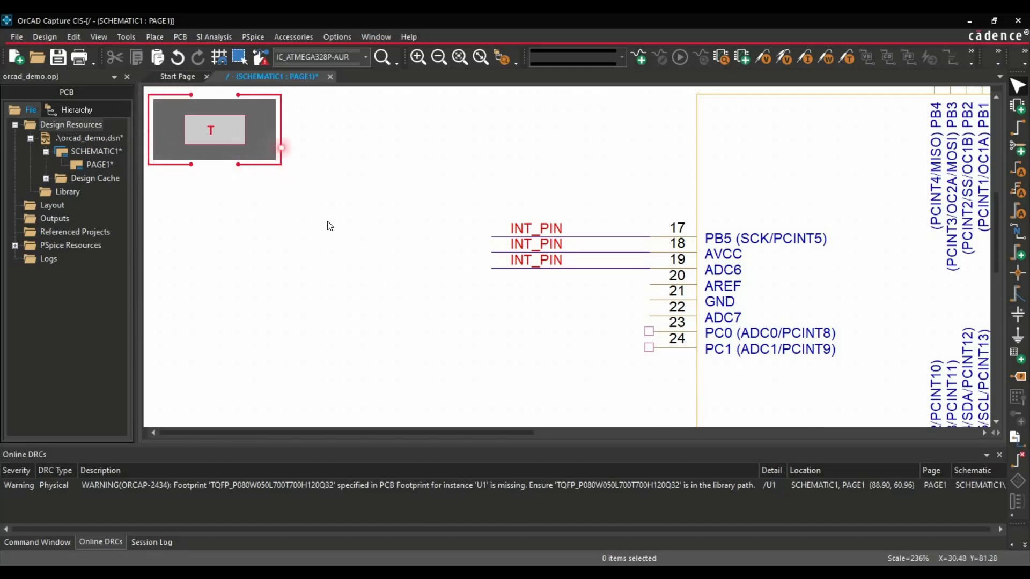
click(345, 223)
key(t)
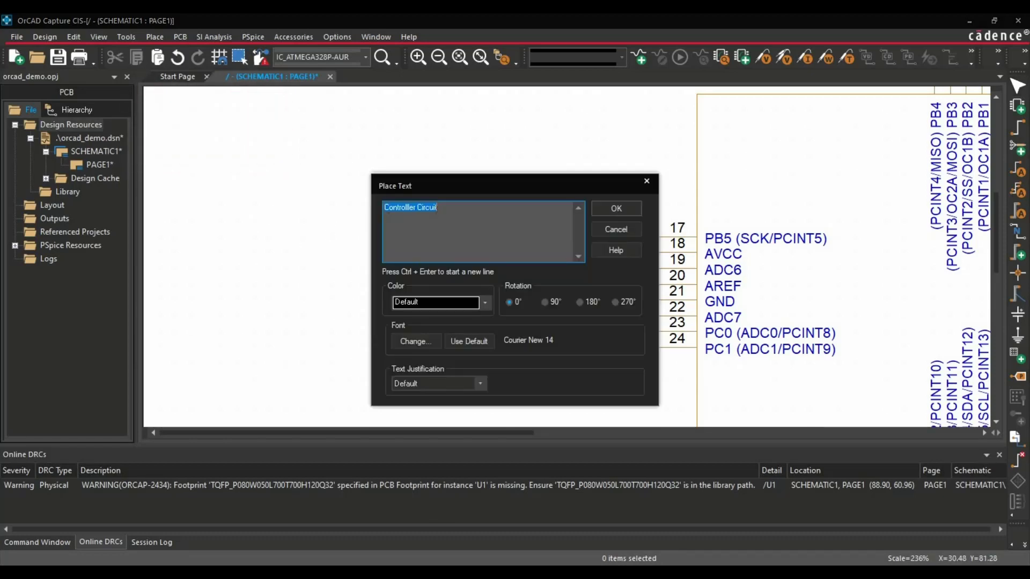
click(438, 207)
key(BackSpace)
text(C)
- Keep the Default colour and set the font to 18-point Courier New
click(450, 307)
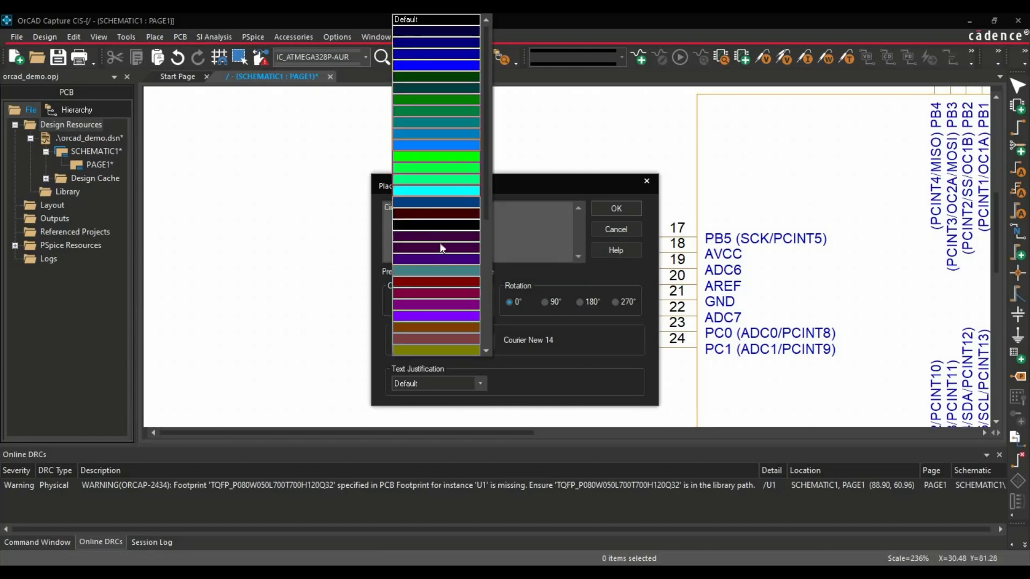
click(467, 365)
click(413, 343)
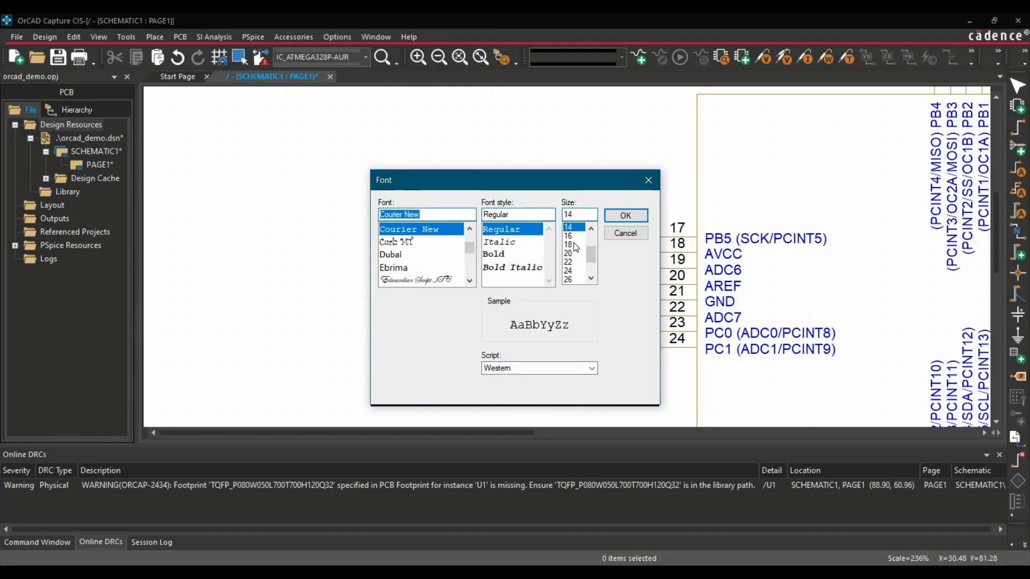
click(567, 245)
click(622, 217)
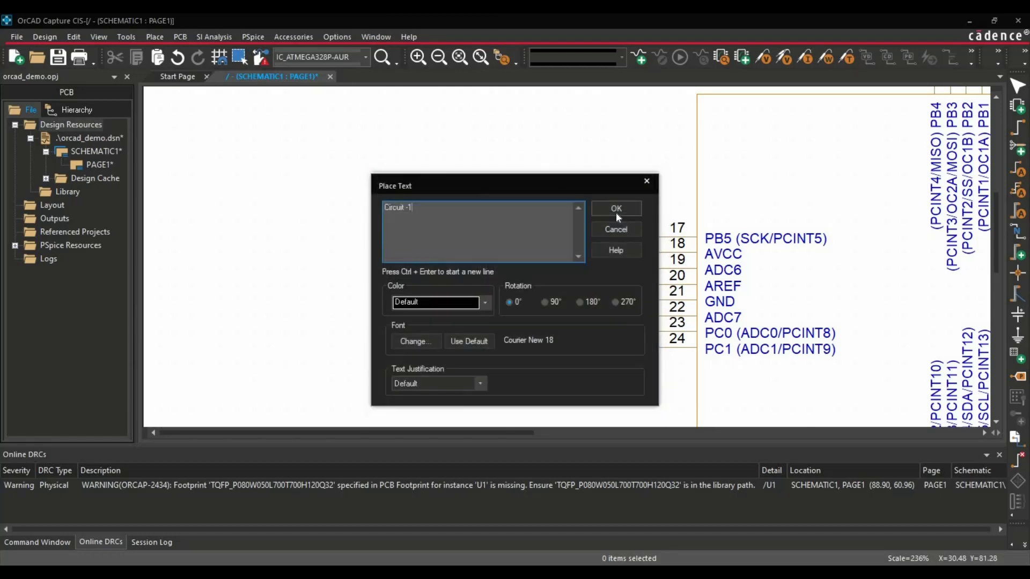
- Place the Circuit -1 heading above the ATMEGA328P part
key(Return)
ctrl+scroll(414, 291, down, 2)
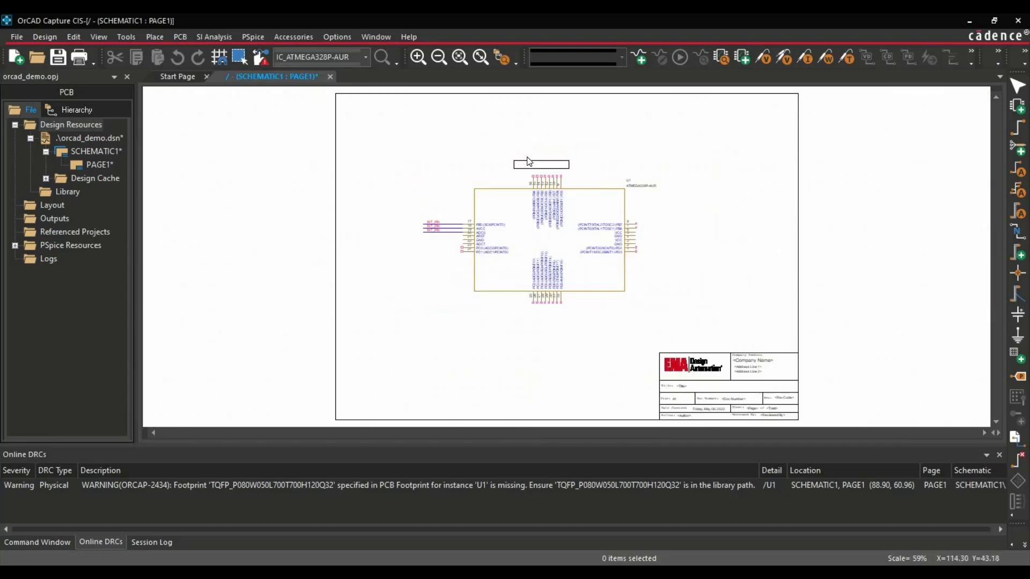
click(517, 157)
ctrl+scroll(457, 202, up, 1)
right_click(457, 203)
click(462, 196)
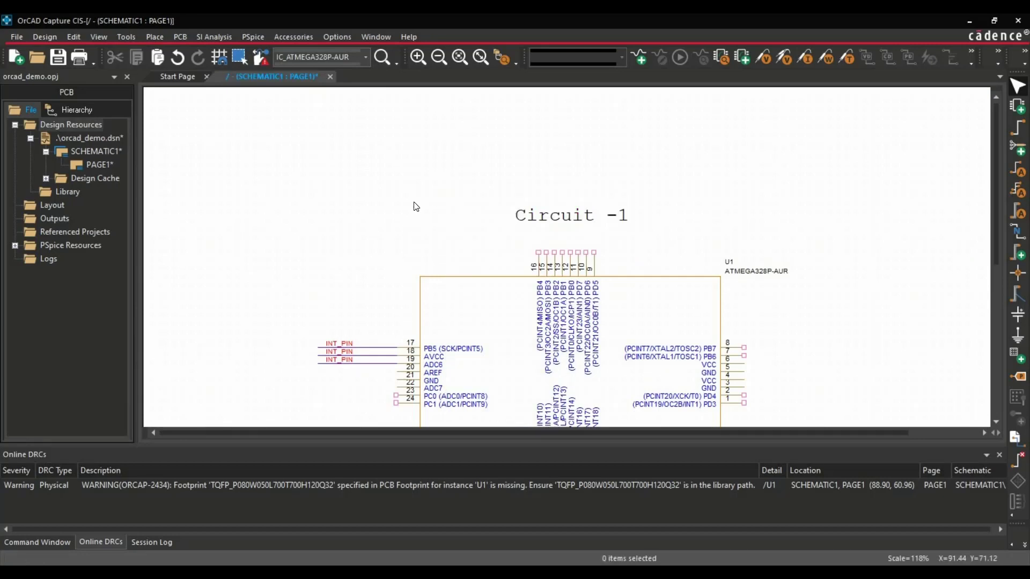
- Box-select U1 with its wires, INT_PIN aliases and heading, and delete them
ctrl+scroll(397, 179, down, 1)
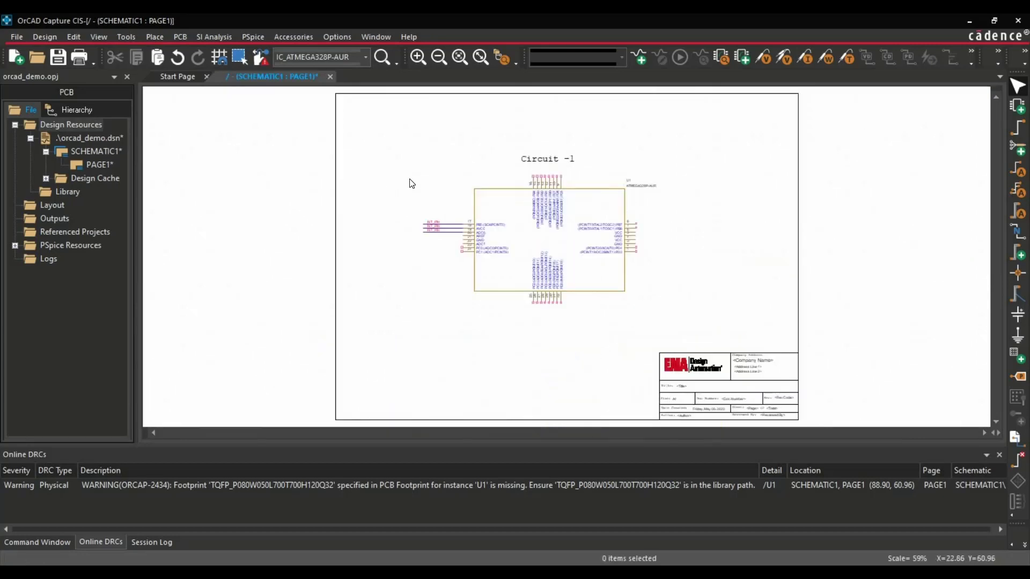
ctrl+scroll(623, 260, up, 1)
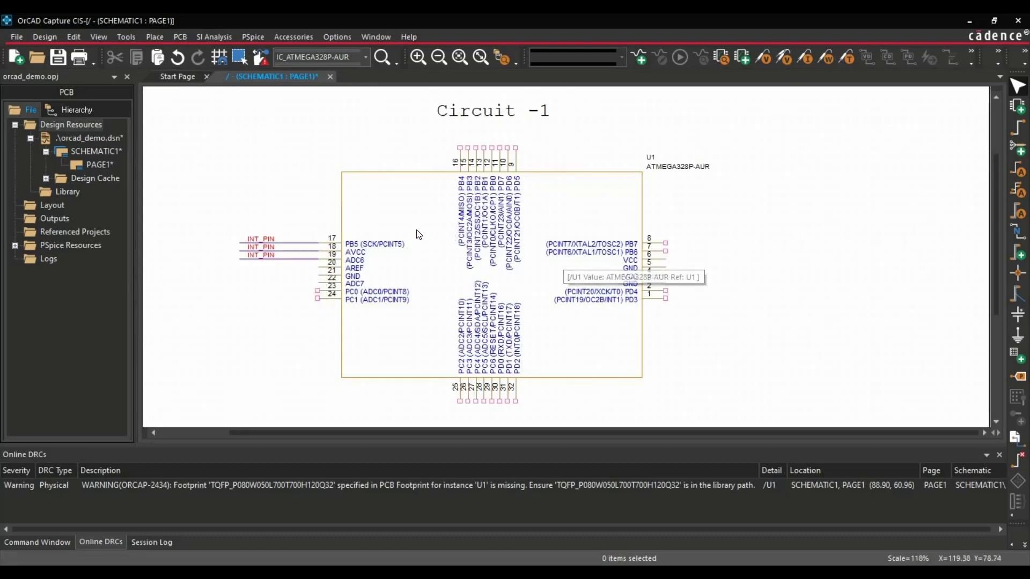
ctrl+scroll(413, 249, down, 1)
drag(391, 134, 701, 348)
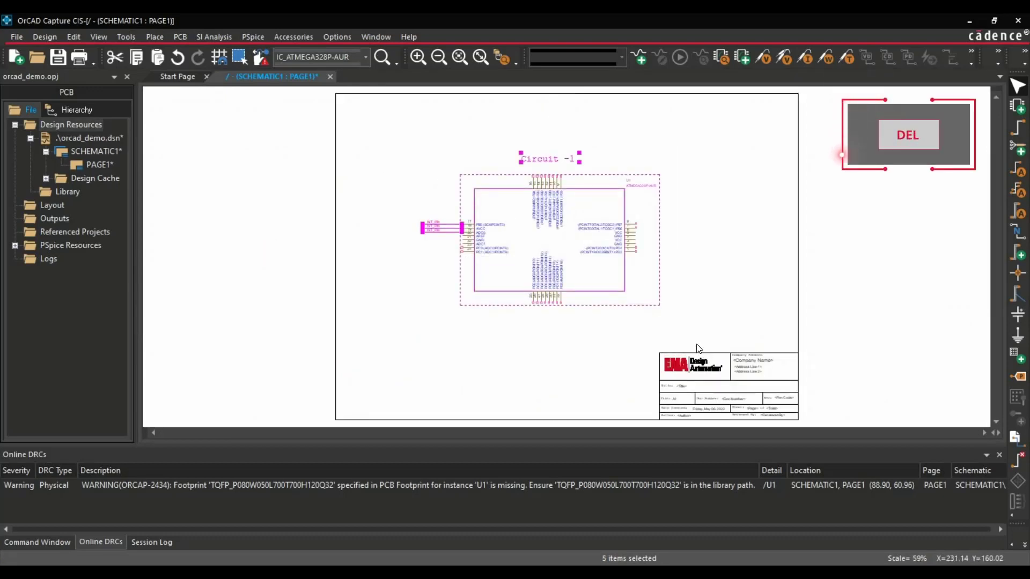
key(Delete)
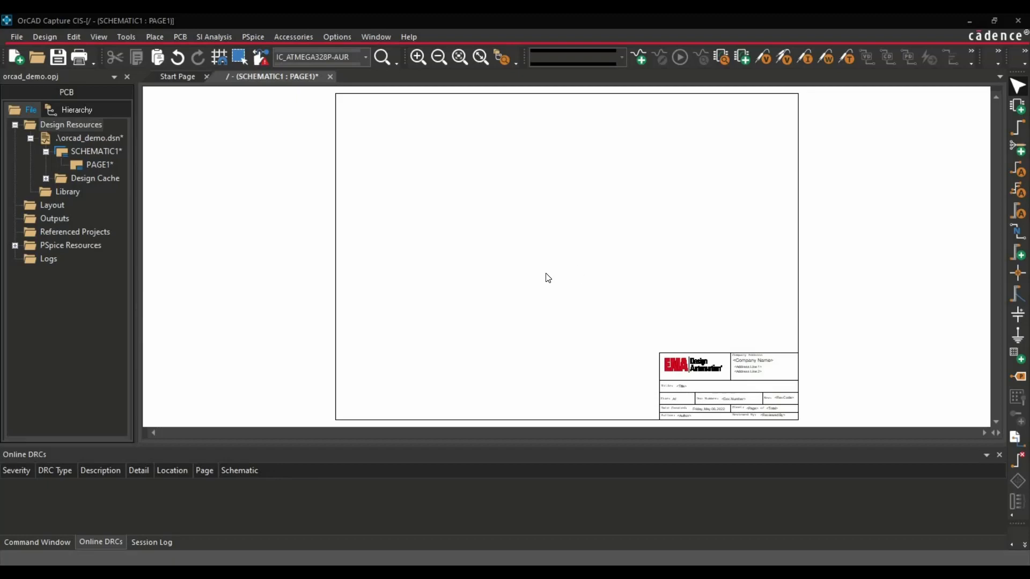
- Add LIBRARY_FILE.olb to the part libraries and pick the CON2_100-B2B-PH-K-S-LF-SN connector
click(598, 242)
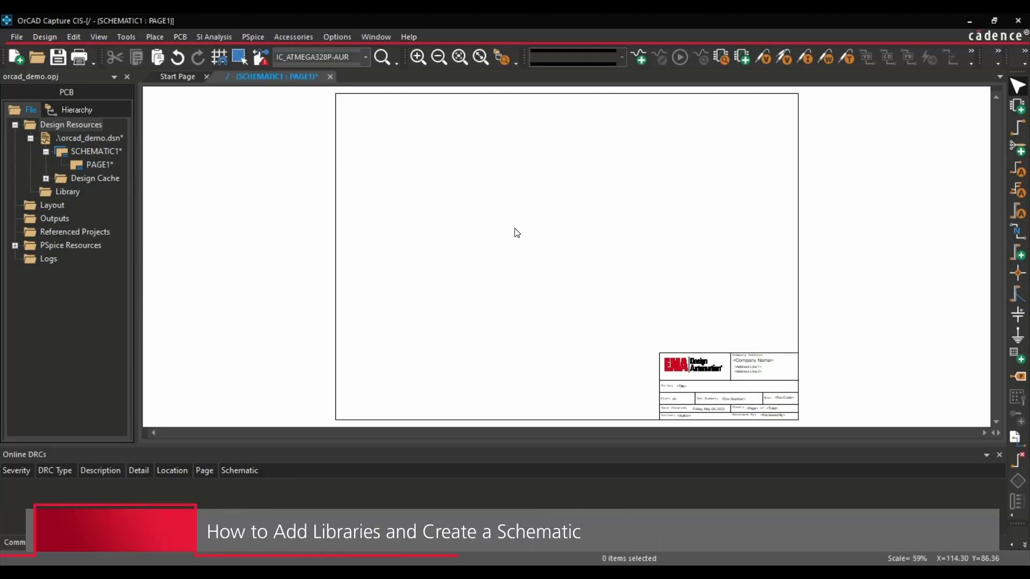
key(p)
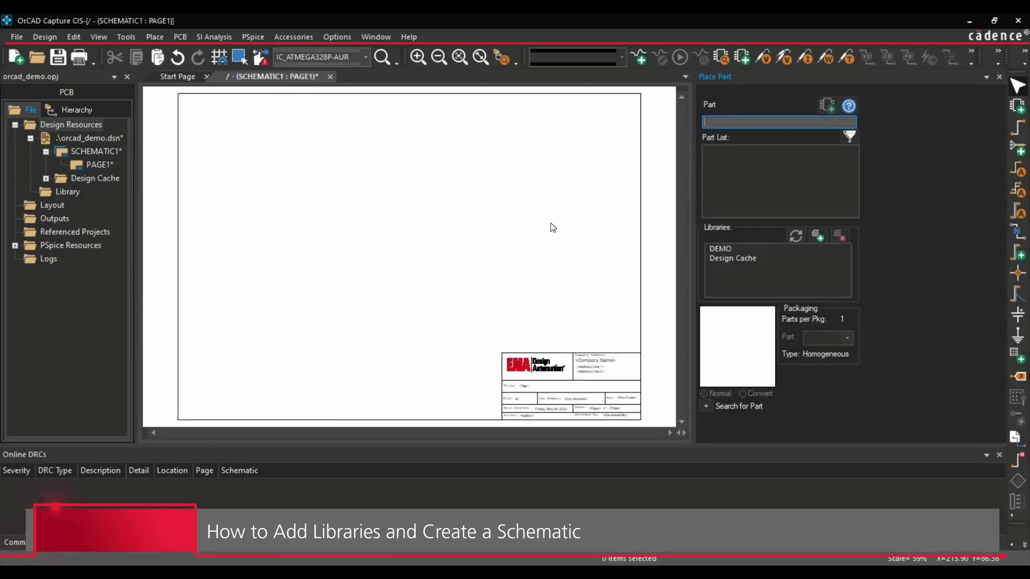
click(818, 236)
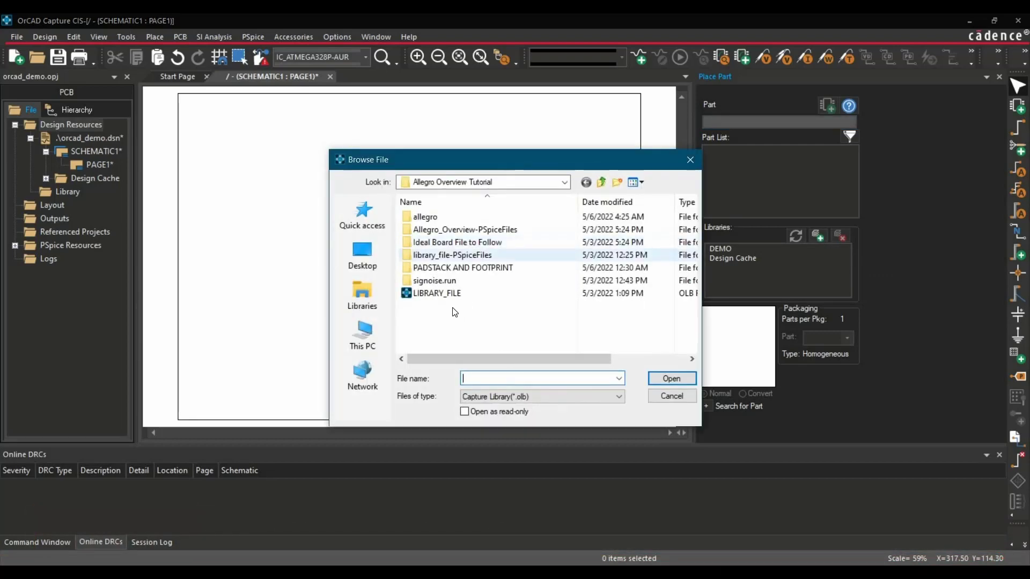
click(437, 294)
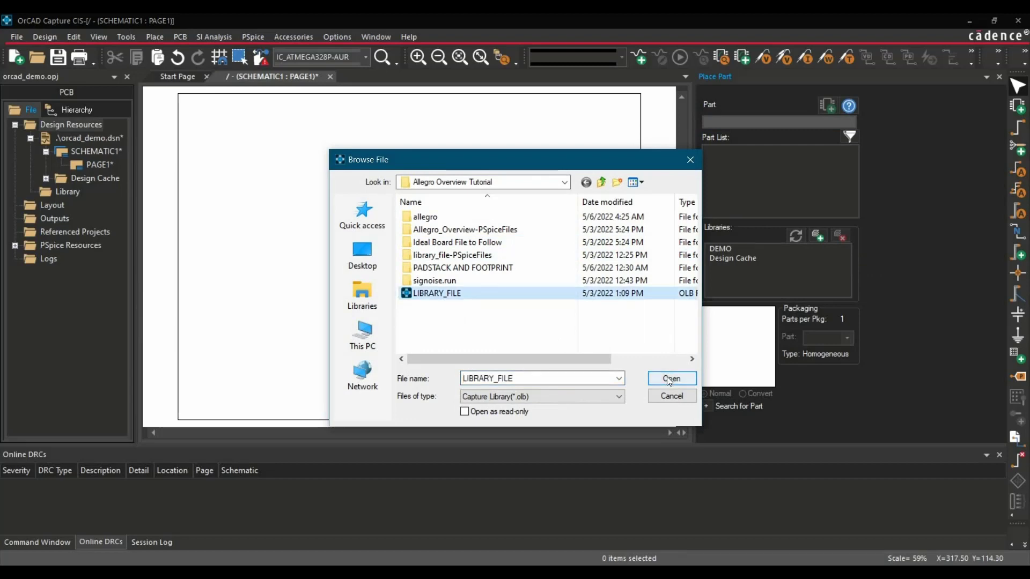
click(671, 379)
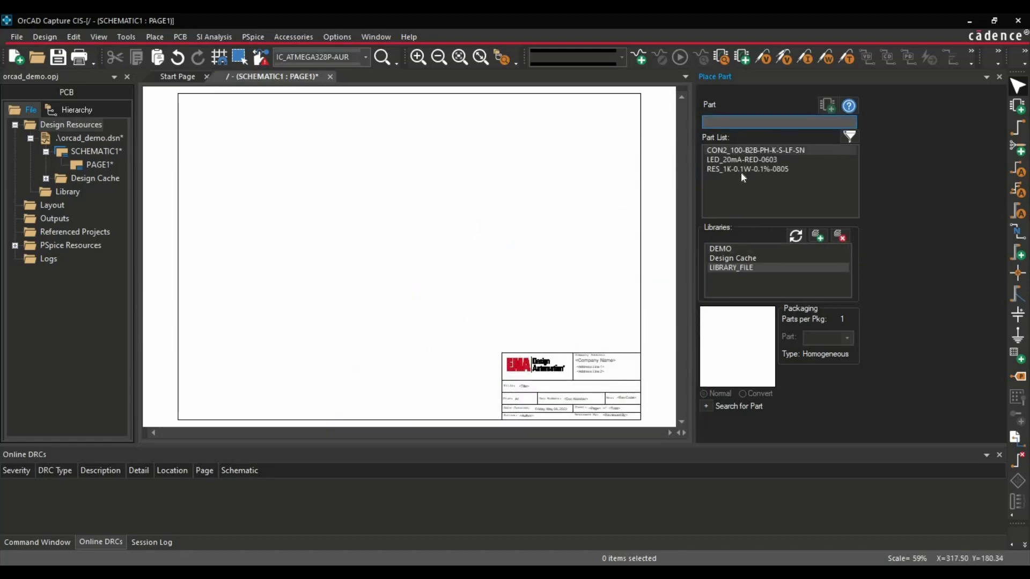
double_click(717, 150)
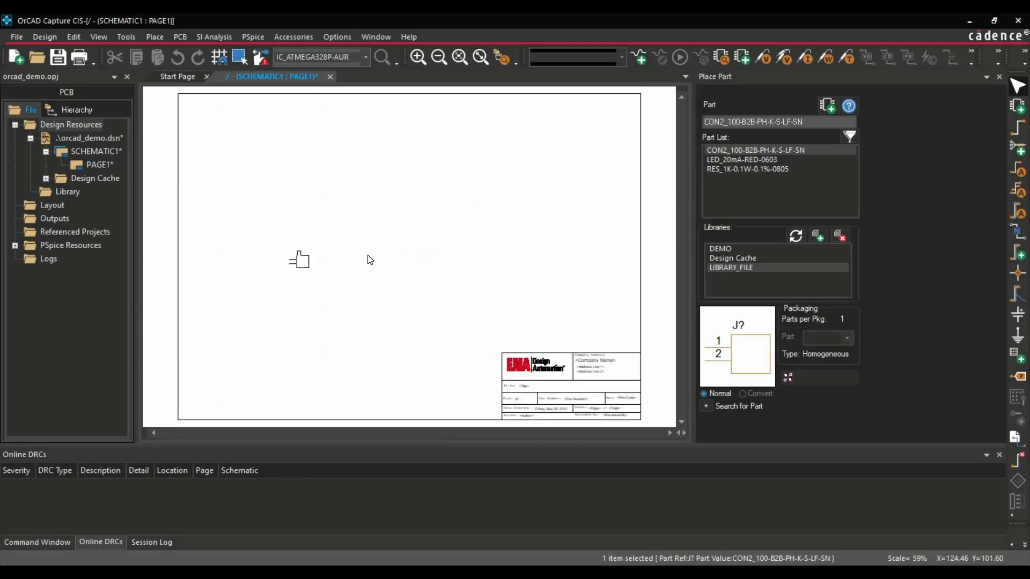
- Move connector J1 to the left of the sheet and rotate it so its pins face right
key(Escape)
ctrl+scroll(287, 237, up, 1)
mouse_move(287, 237)
mouse_down()
mouse_move(271, 252)
mouse_move(274, 231)
mouse_up()
right_click(276, 228)
click(316, 234)
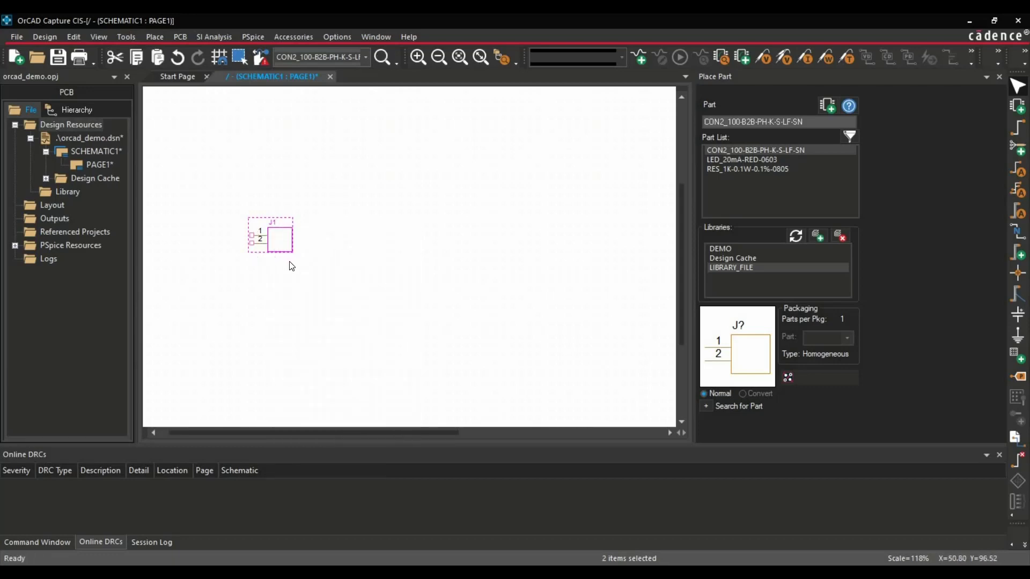
key(r)
key(r)
click(280, 281)
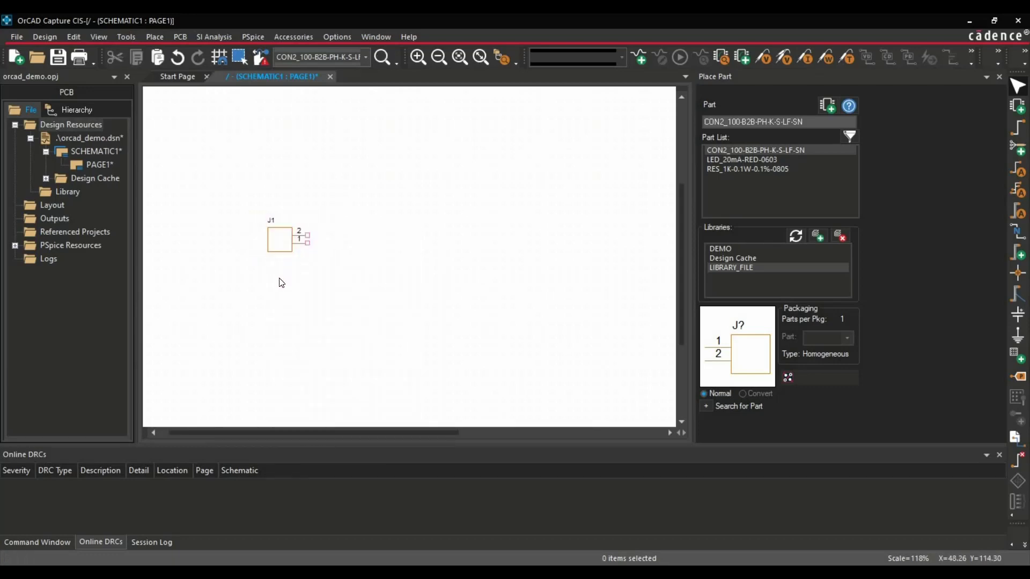
- Place the RES_1K resistor as R1 and the LED as D1 directly below it
click(722, 168)
double_click(723, 169)
click(395, 208)
double_click(740, 160)
click(394, 245)
right_click(456, 237)
click(483, 246)
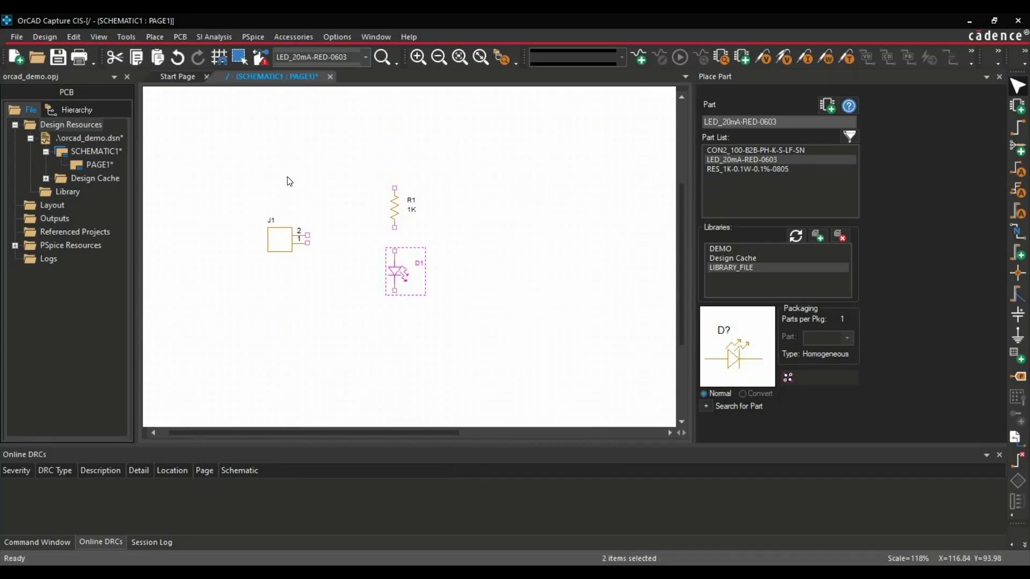
- Wire J1 pin 2 over the top to R1, and R1's bottom to D1's top
key(w)
click(307, 235)
click(307, 173)
click(395, 173)
click(394, 187)
click(395, 228)
click(395, 251)
- Wire D1's bottom around the lower side back up to J1 pin 1, closing the loop
click(395, 290)
click(395, 315)
click(307, 314)
click(308, 243)
right_click(338, 239)
key(Escape)
key(Escape)
click(343, 241)
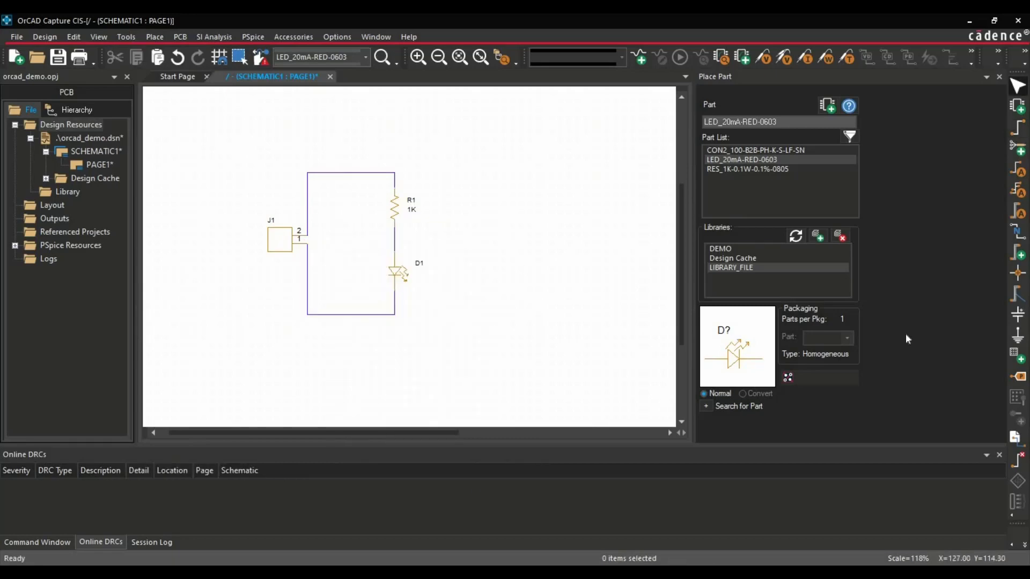
- Place a GND ground symbol at the loop's bottom-left corner
click(1018, 335)
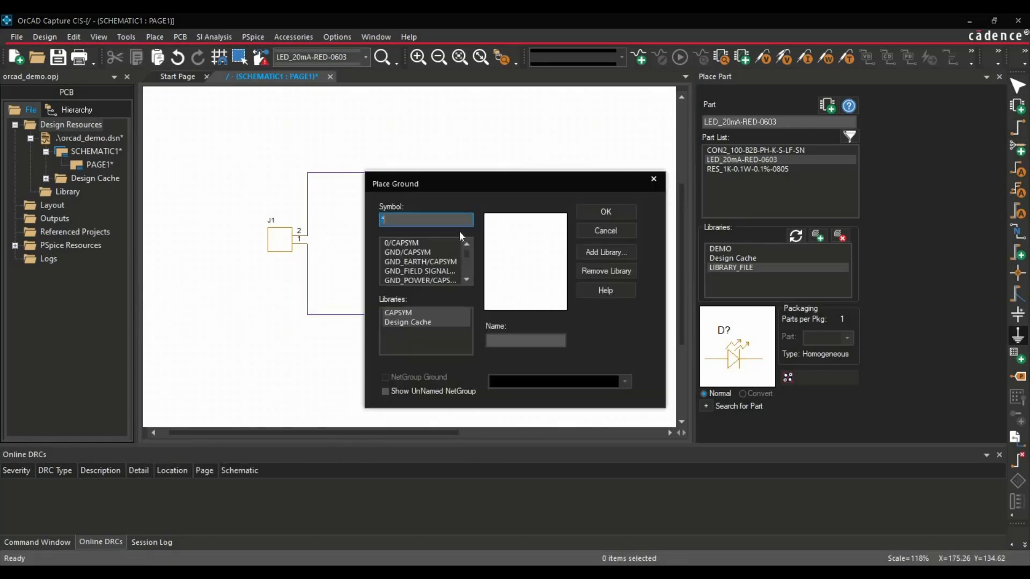
click(406, 265)
click(606, 212)
click(308, 318)
right_click(344, 67)
key(Escape)
- Place a VCC_BAR power symbol on the top wire and relabel it +3V3
key(g)
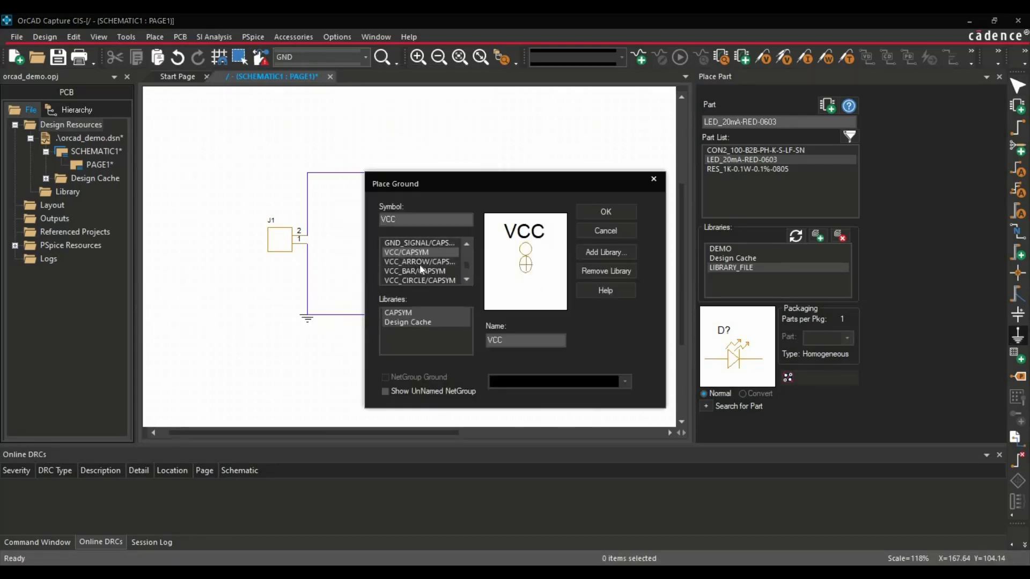
click(425, 259)
click(426, 252)
click(419, 271)
click(606, 212)
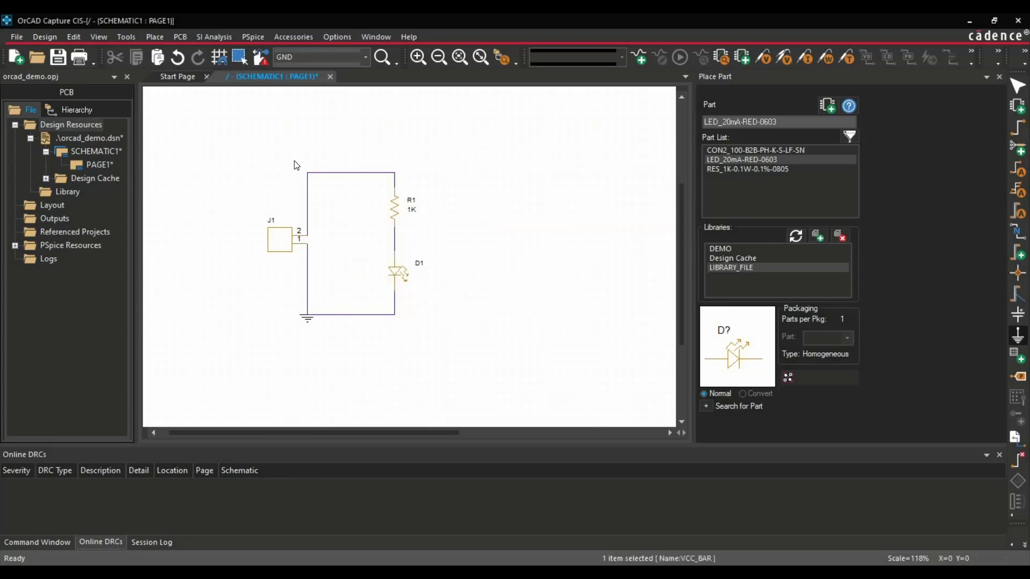
click(308, 175)
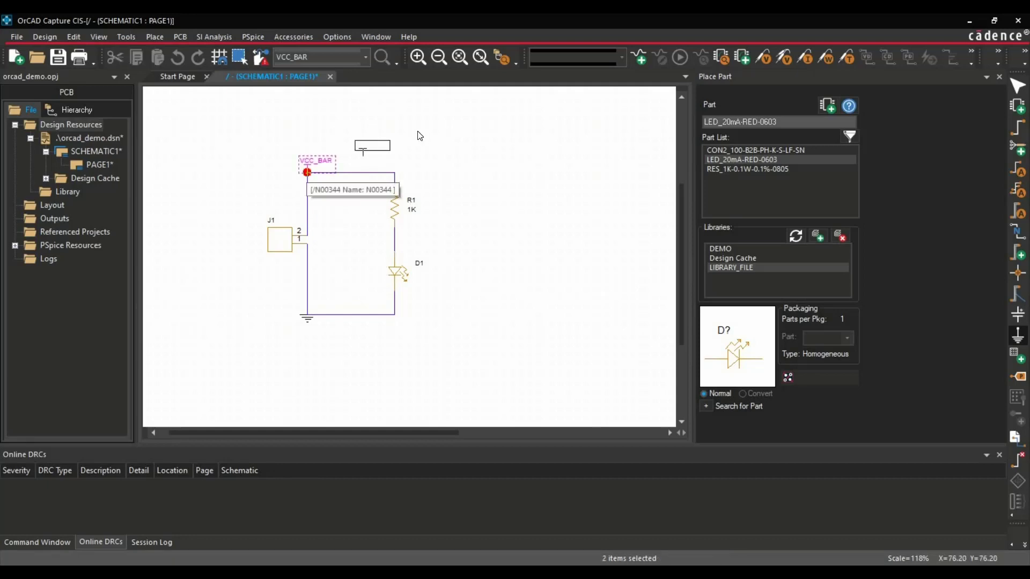
right_click(414, 130)
click(450, 139)
double_click(326, 162)
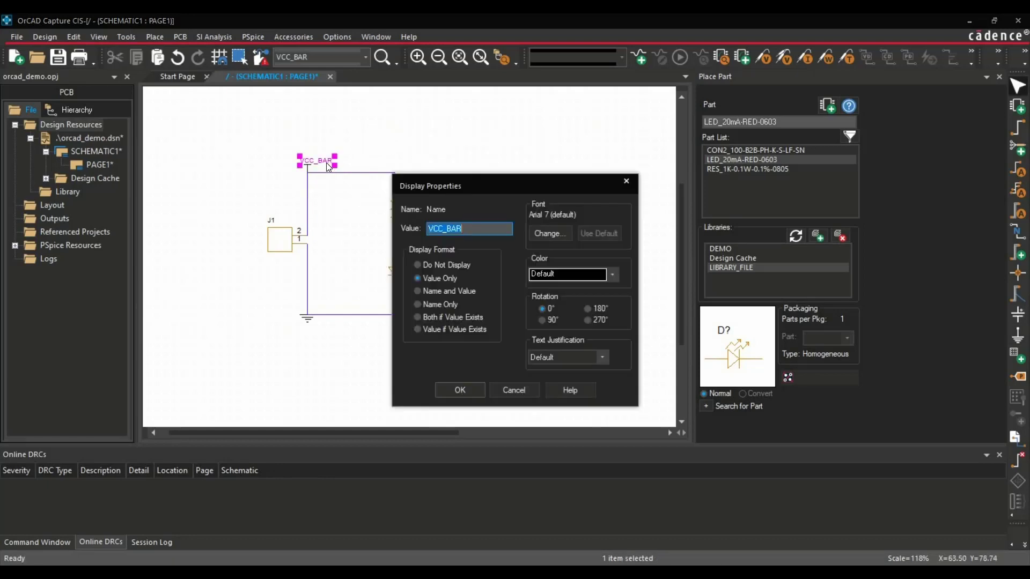
text(+3V3)
click(439, 391)
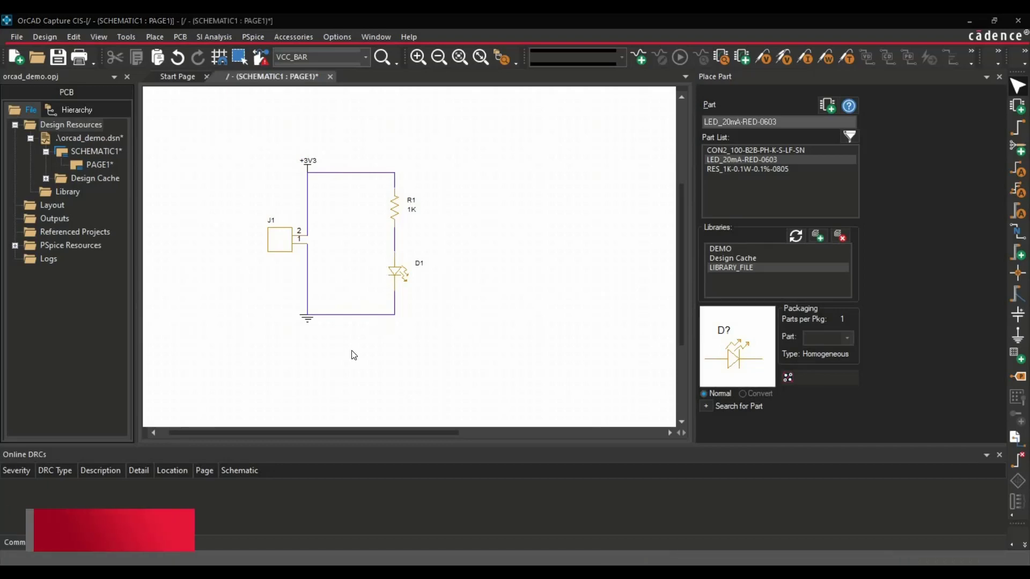
- Select J1, R1 and D1 and open them in the Property Editor with Ctrl+E, then select R1's Reference cell
click(285, 240)
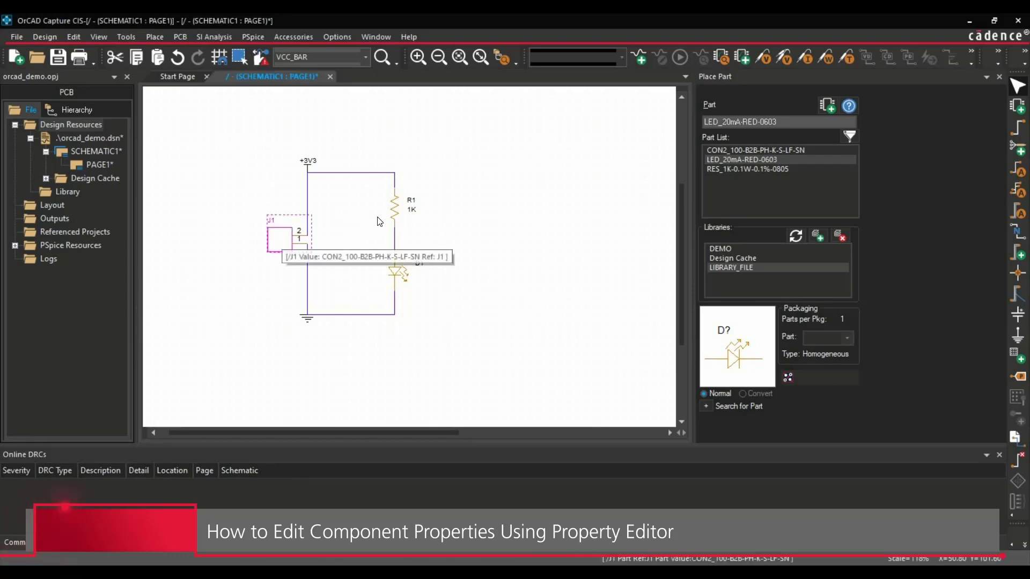
ctrl+click(397, 272)
ctrl+click(395, 207)
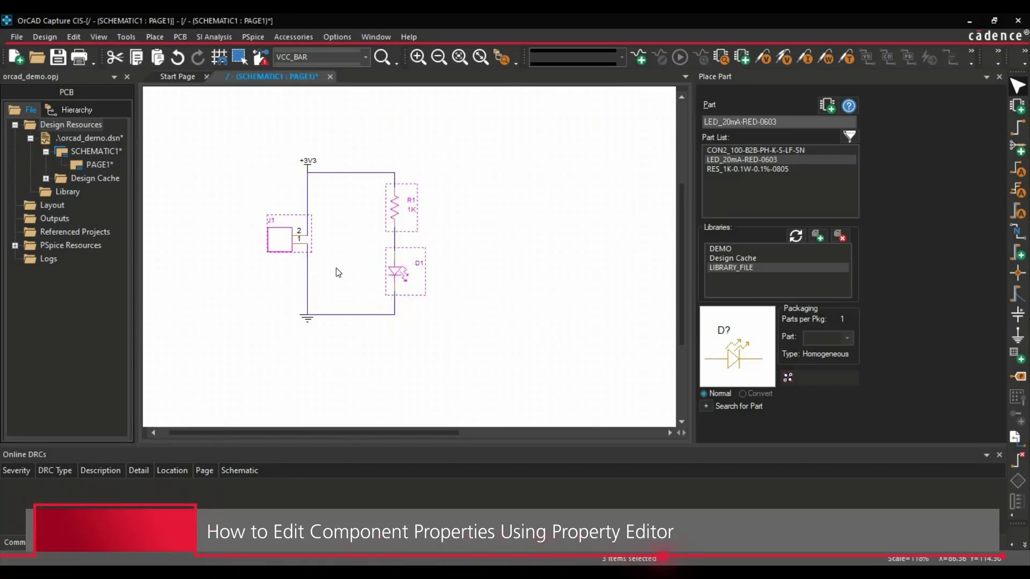
key(ctrl+e)
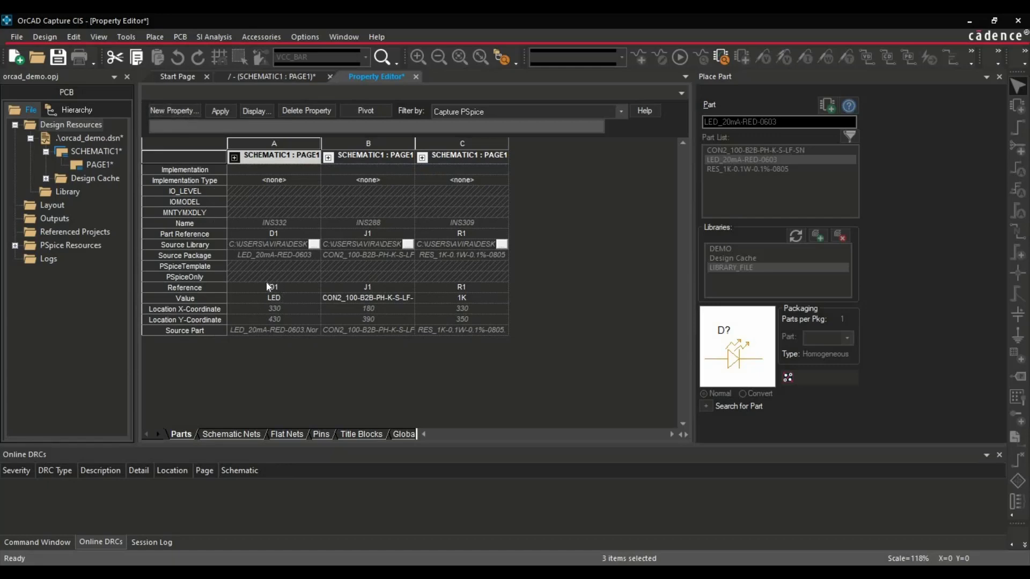
click(436, 288)
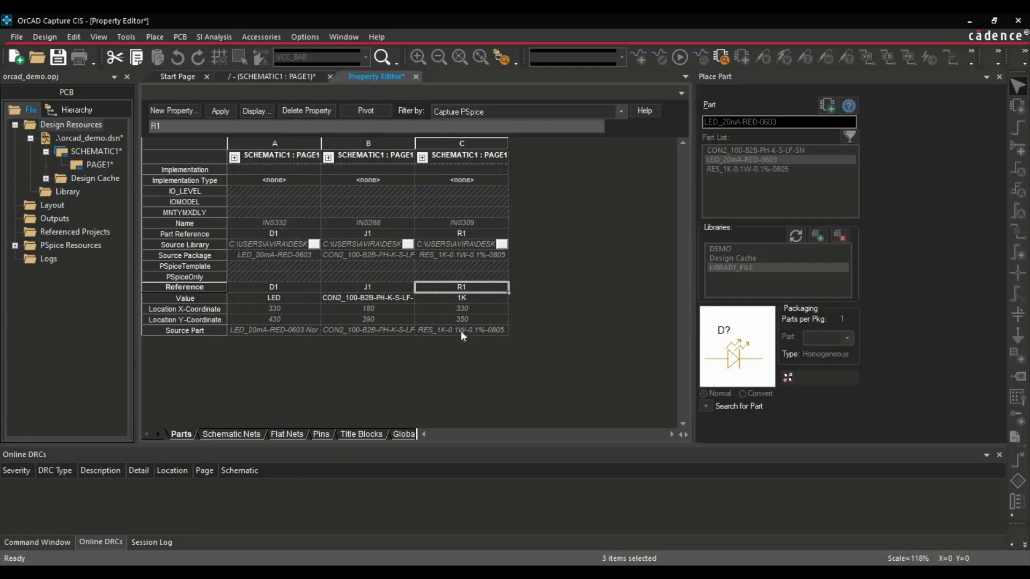
- Add a new Tolerance property with value 1% to R1 and apply it to the design
click(174, 117)
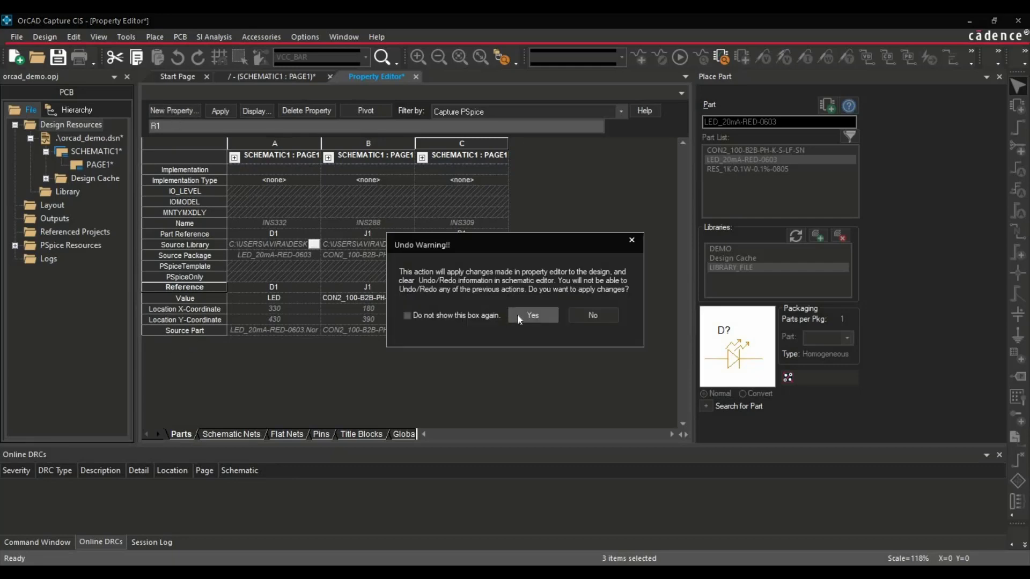
click(517, 314)
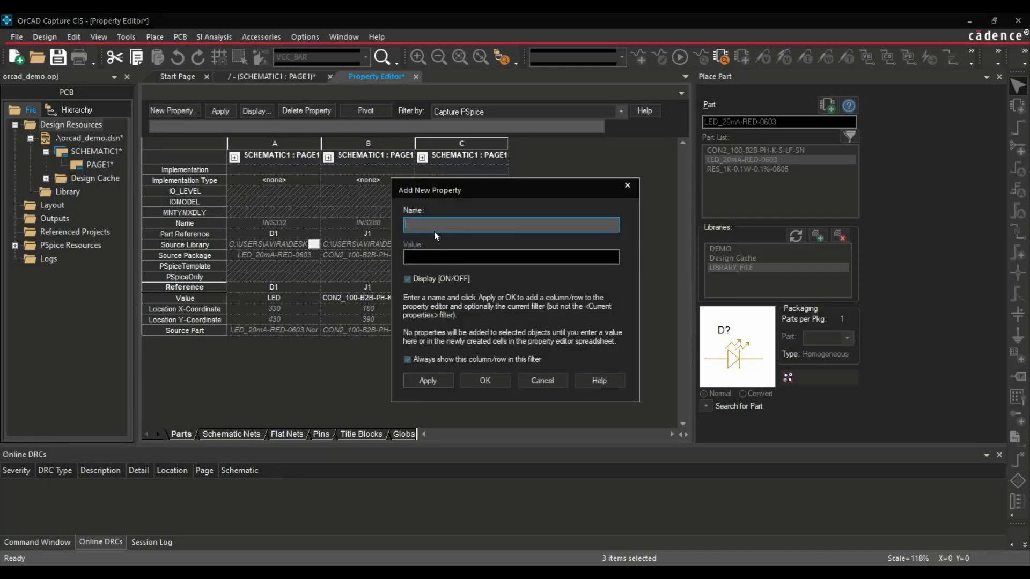
text(Tolerance)
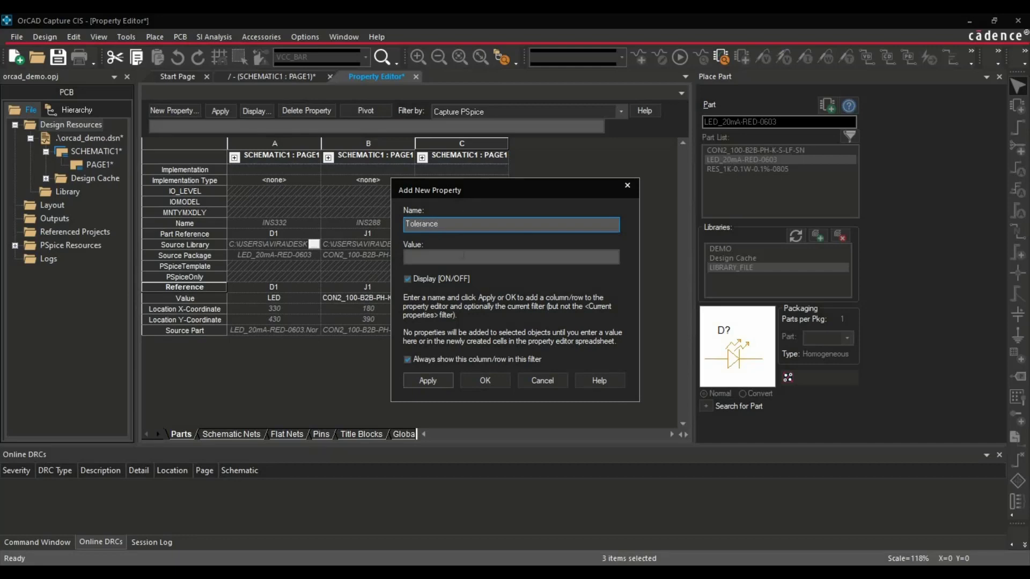
click(511, 257)
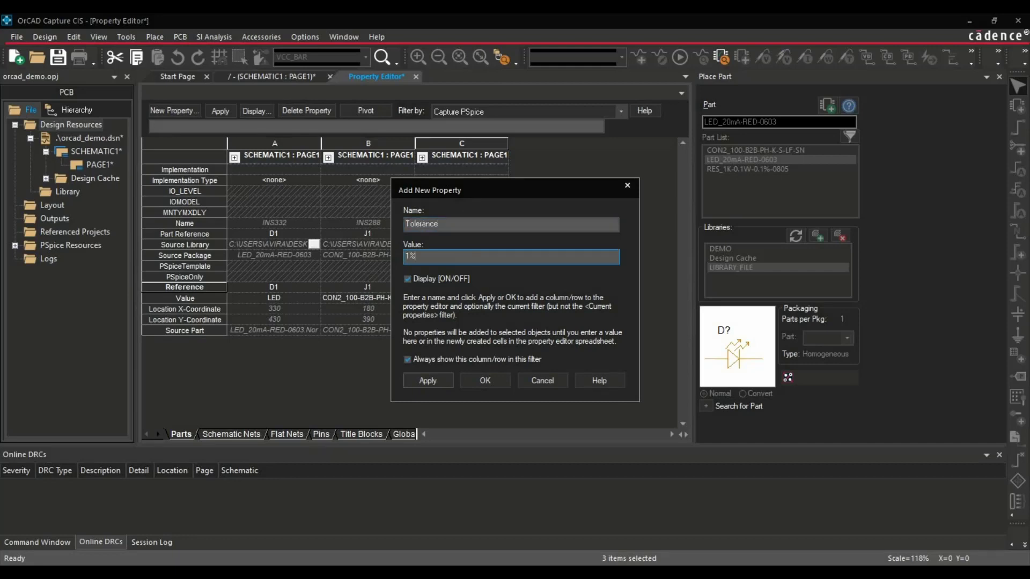
click(443, 381)
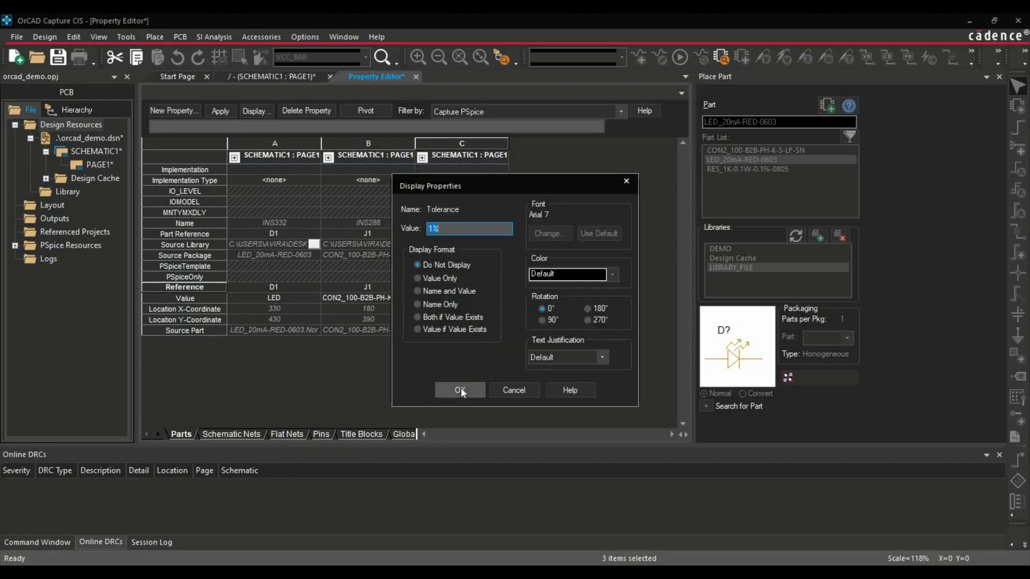
click(461, 390)
click(538, 314)
click(547, 382)
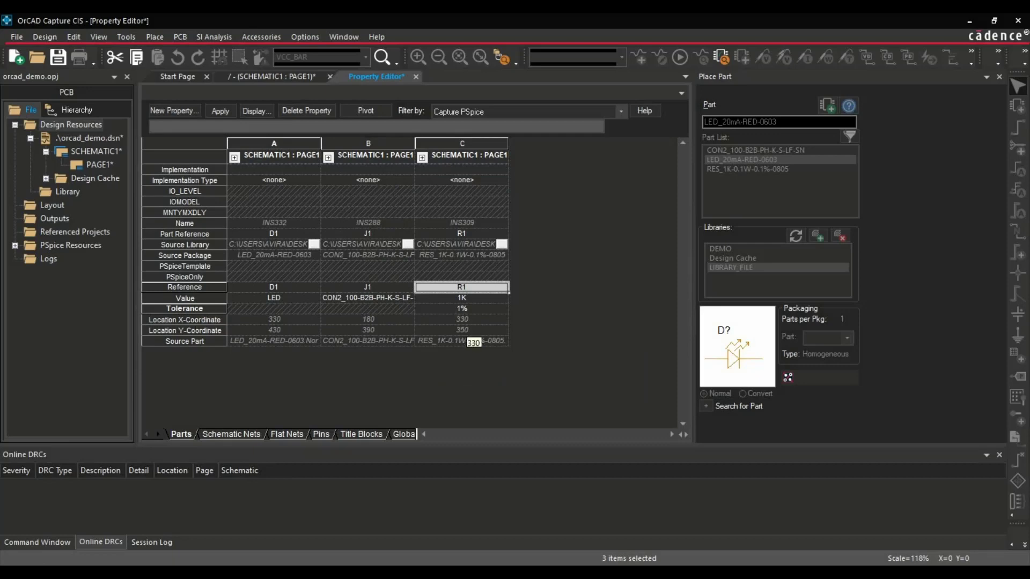
click(457, 309)
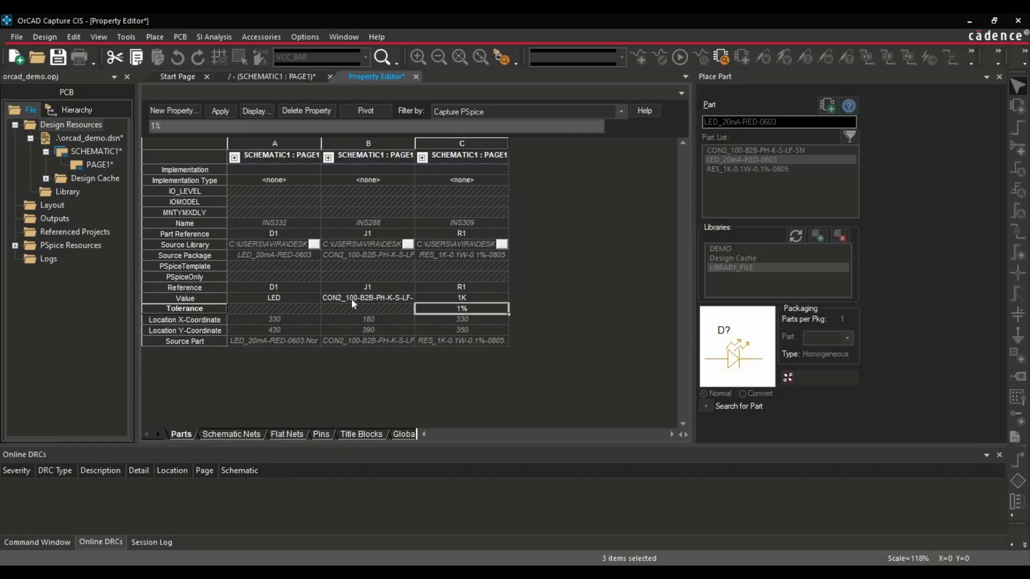
click(548, 319)
- Set the Tolerance property's display format to Value Only in the Property Editor
click(290, 76)
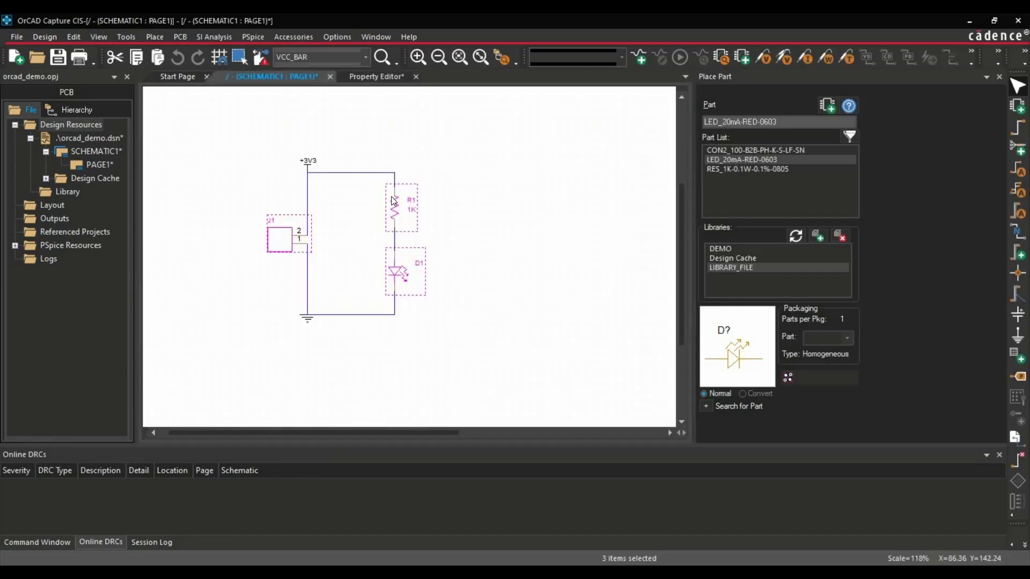
click(392, 196)
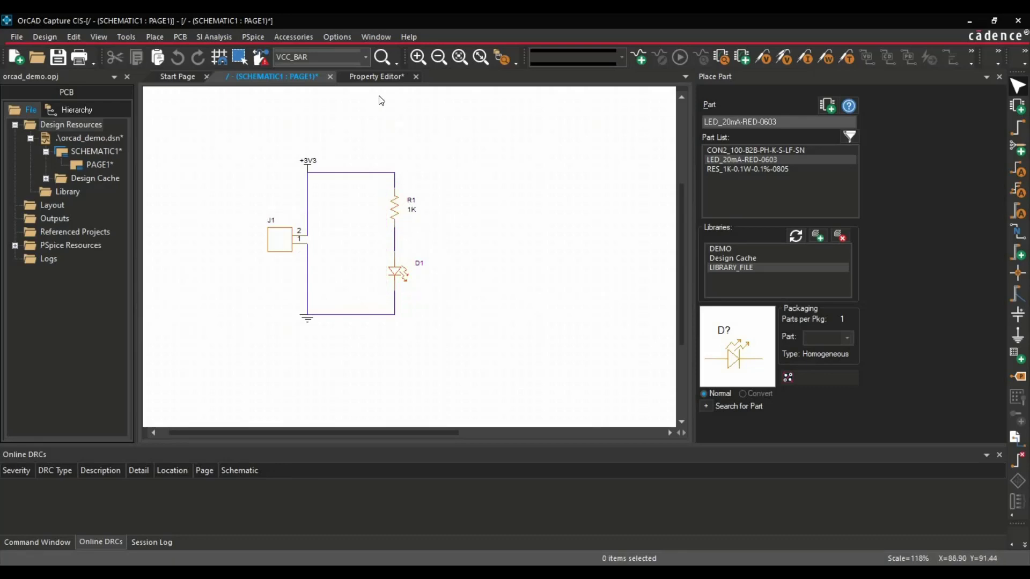
click(376, 77)
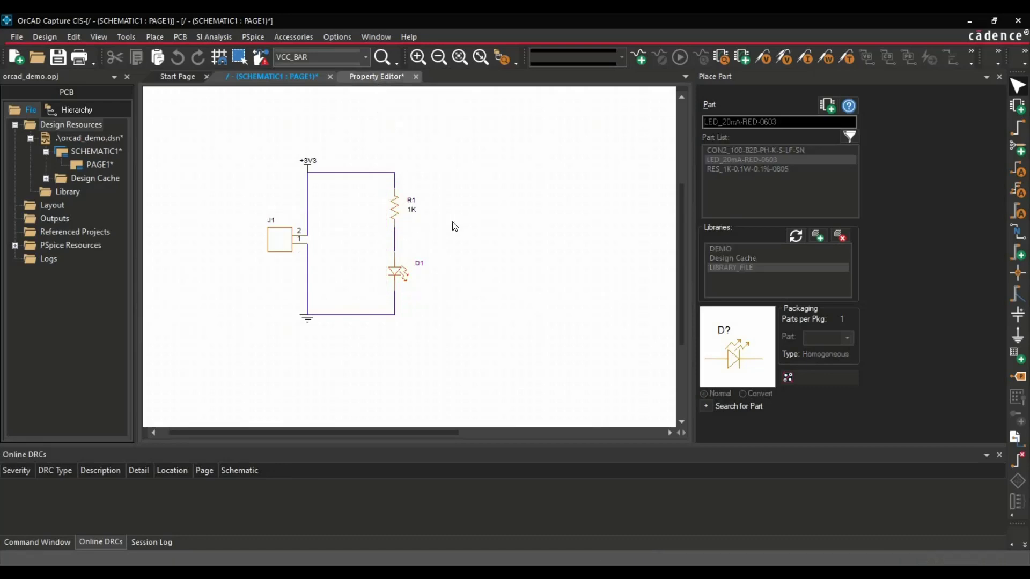
click(475, 309)
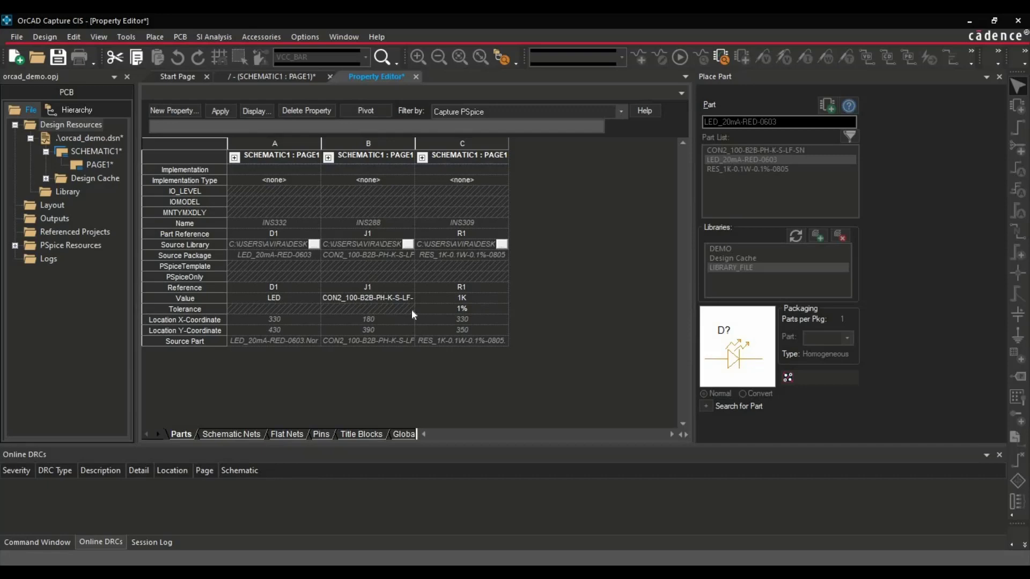
click(211, 310)
right_click(211, 310)
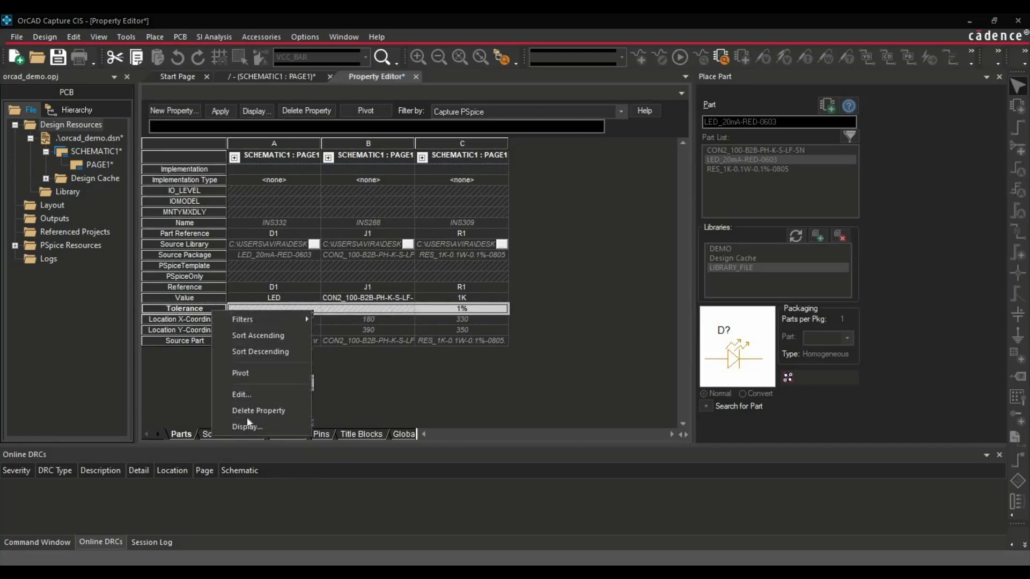
click(248, 427)
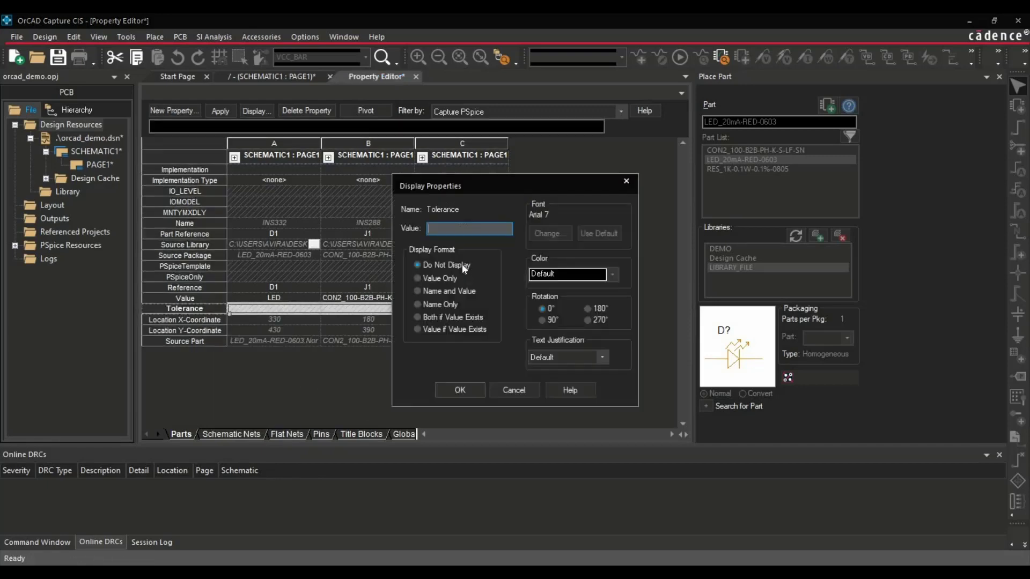
click(431, 281)
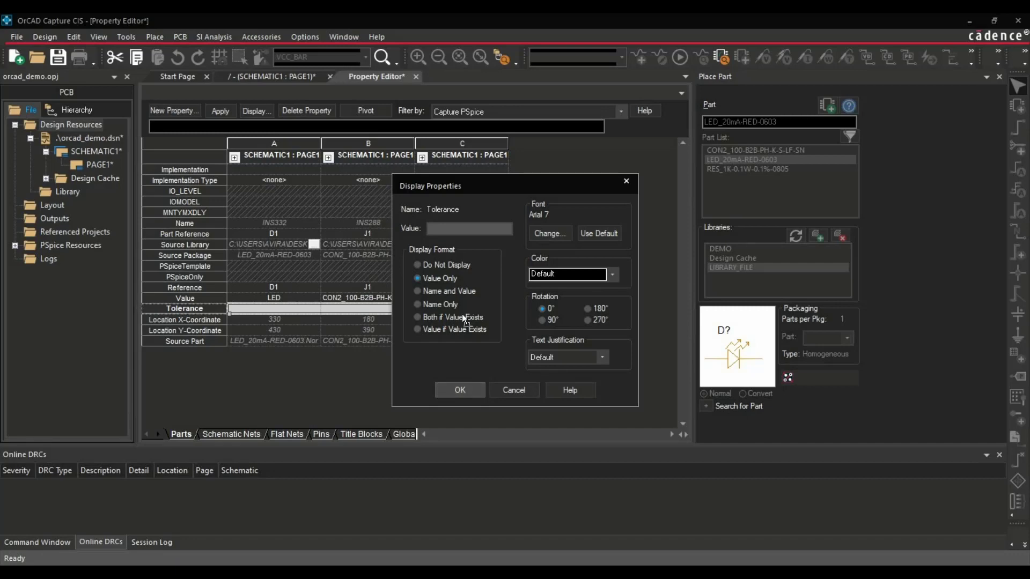
click(460, 390)
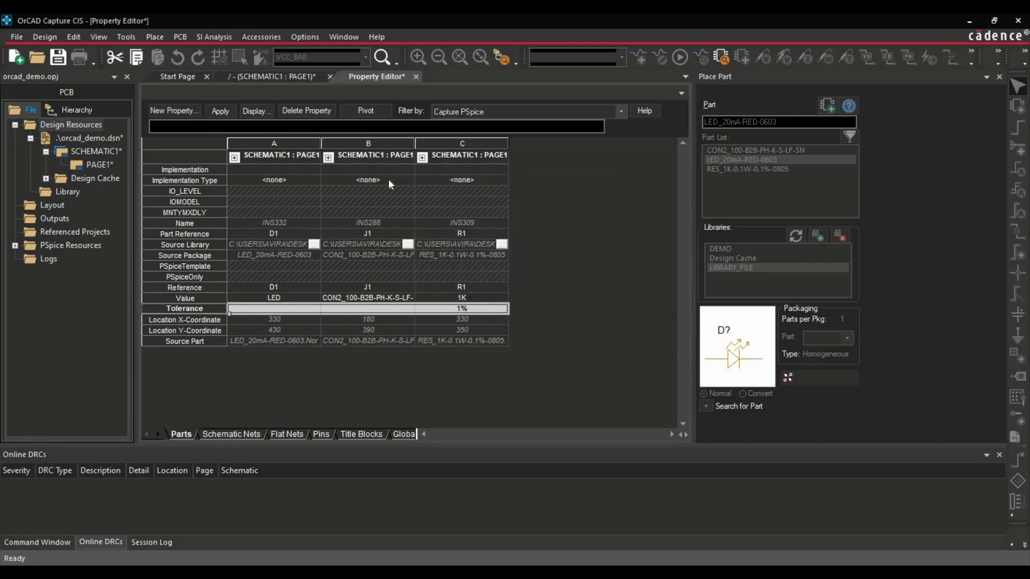
- Return to PAGE1, accept the Undo Warning, and move R1's 1% label beside the resistor
click(263, 77)
click(532, 316)
click(388, 239)
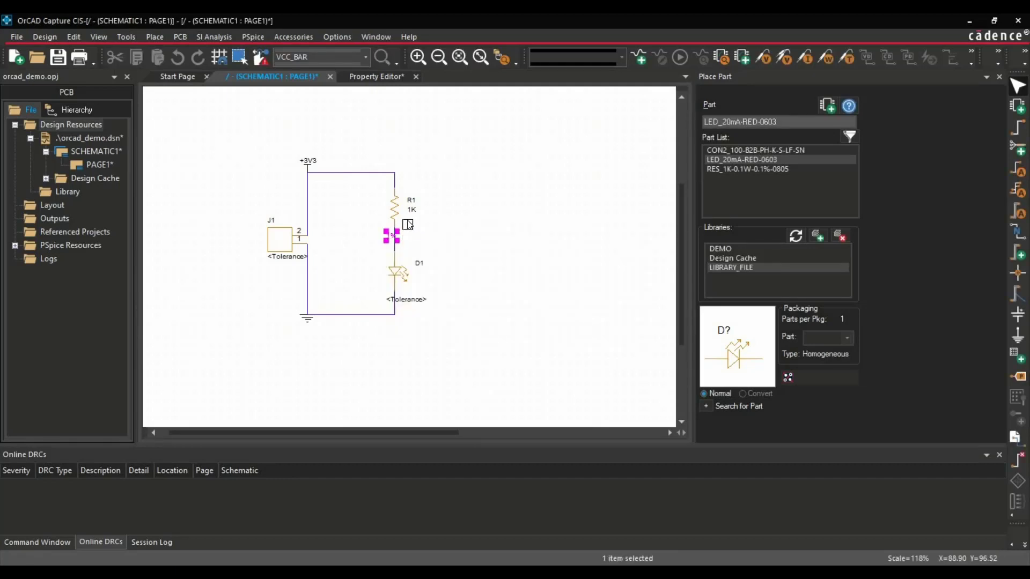
drag(407, 224, 408, 224)
click(534, 282)
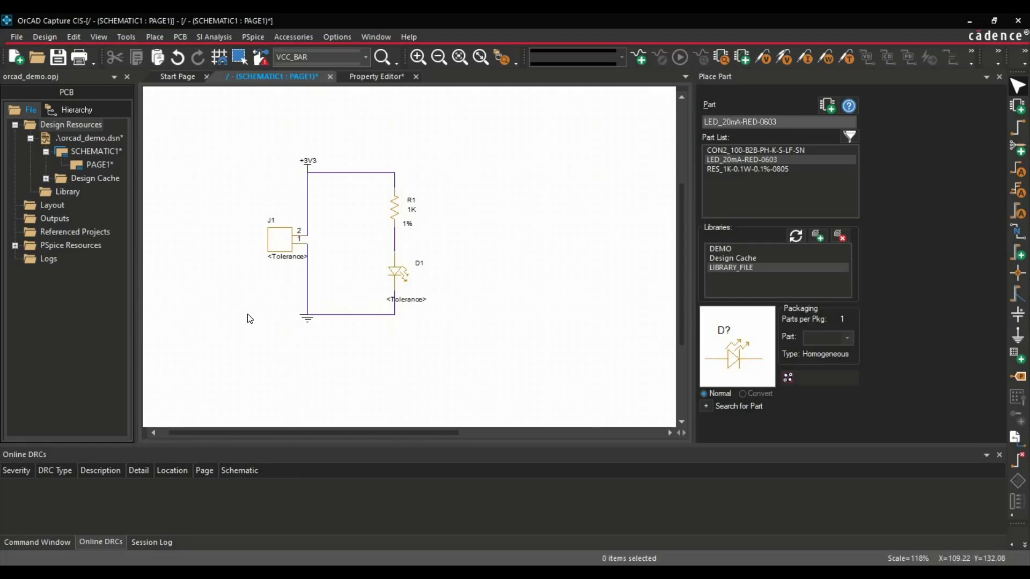
- Set the empty Tolerance labels on D1 and J1 to Do Not Display
drag(423, 310, 427, 299)
click(426, 296)
click(423, 290)
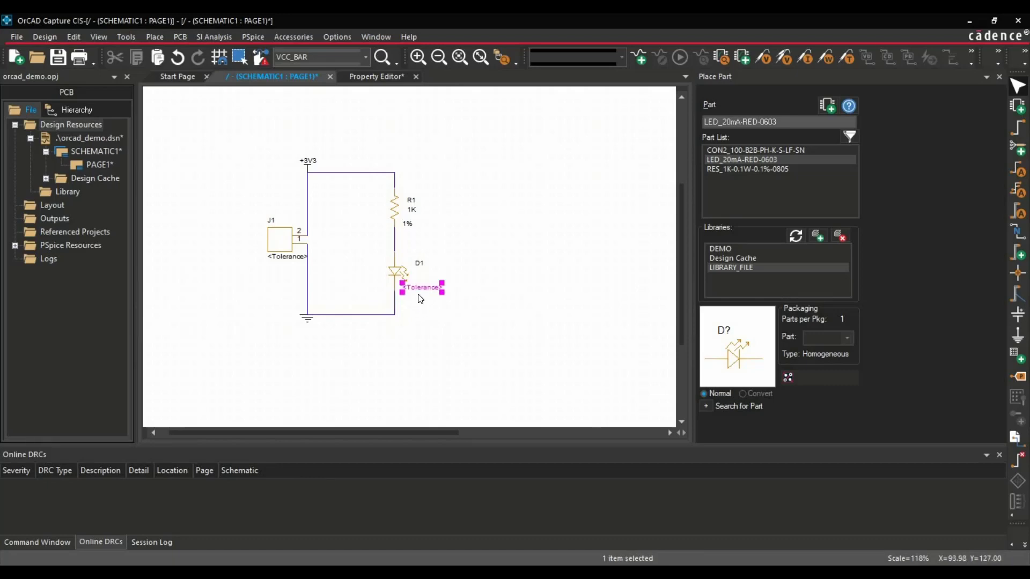
double_click(421, 294)
click(434, 263)
click(458, 389)
key(ctrl+e)
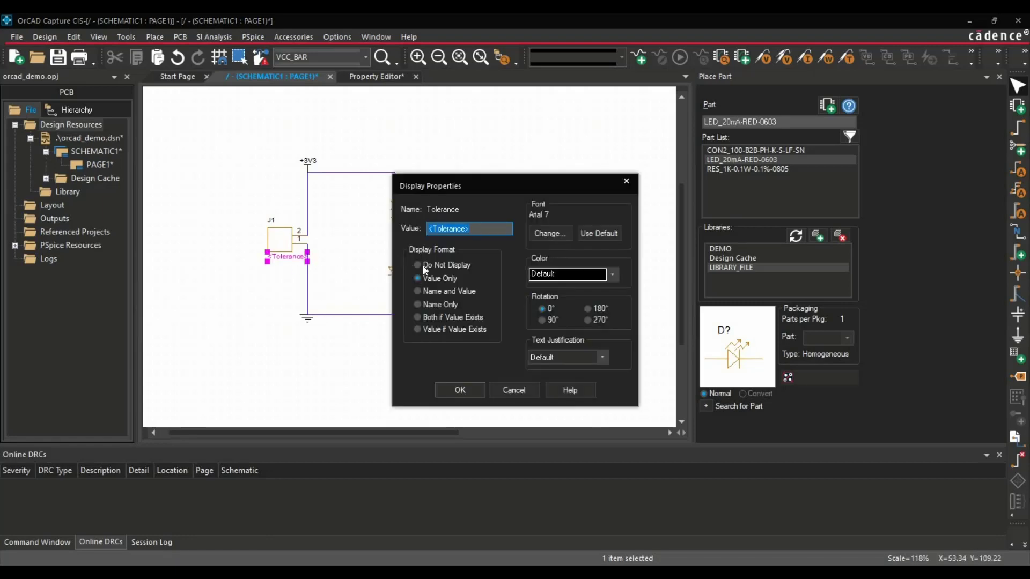
click(423, 265)
key(Return)
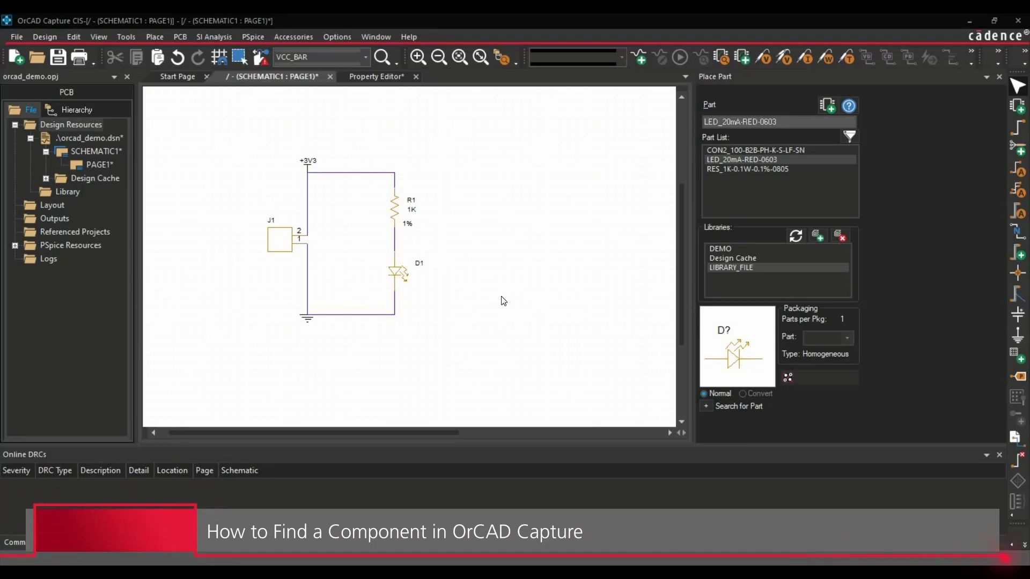
click(501, 221)
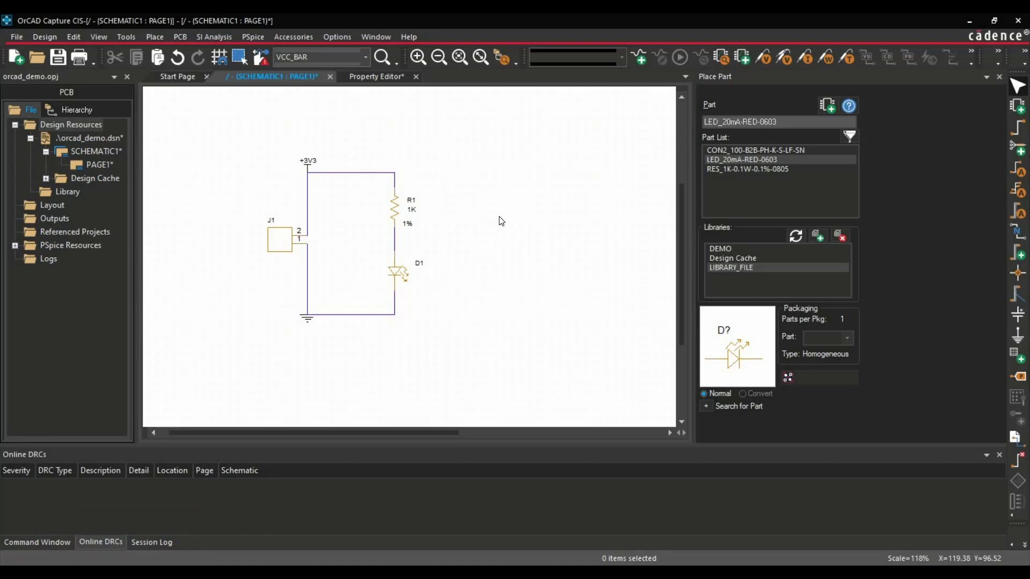
- Search the design for R1 with Ctrl+F so the RES_1K part on PAGE1 is listed
key(ctrl+f)
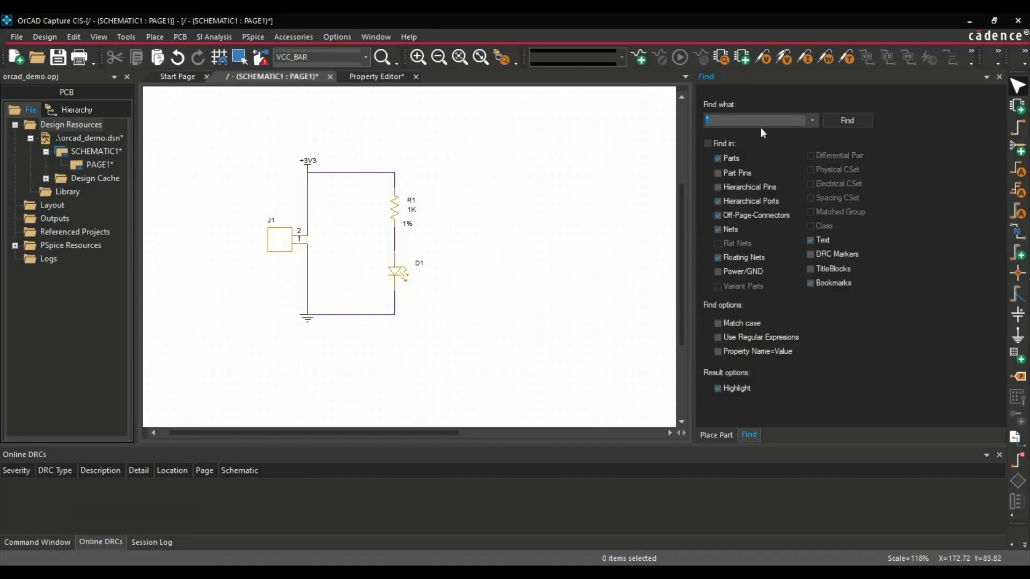
text(R1)
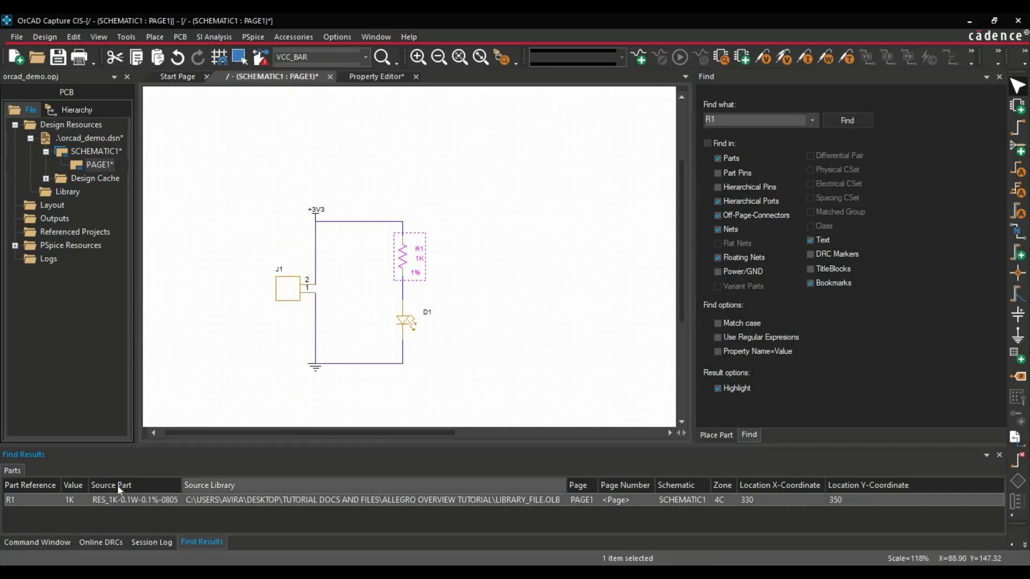
click(533, 422)
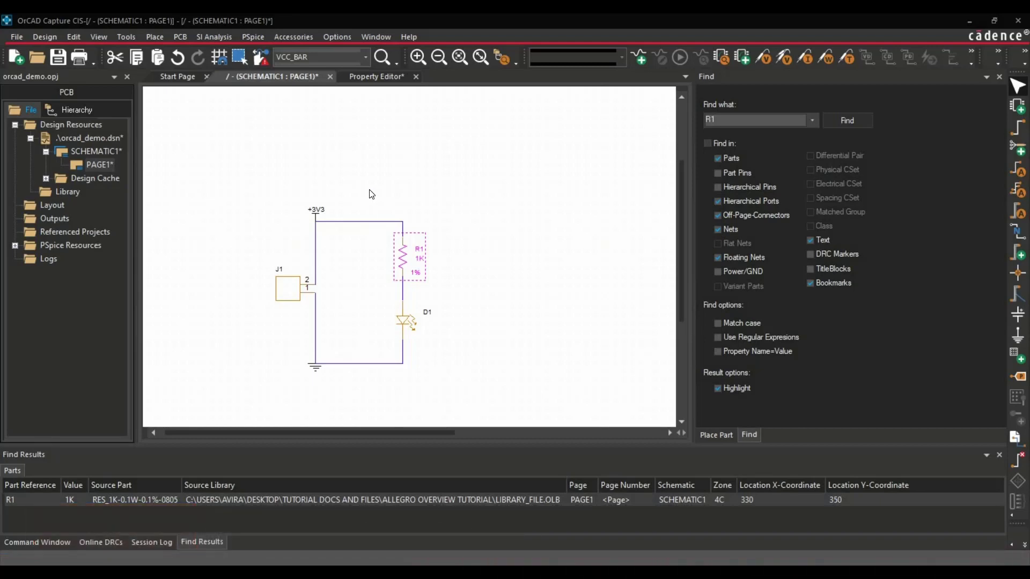
- Look over the File > Import submenu, then dismiss it and clear R1's highlight
click(20, 36)
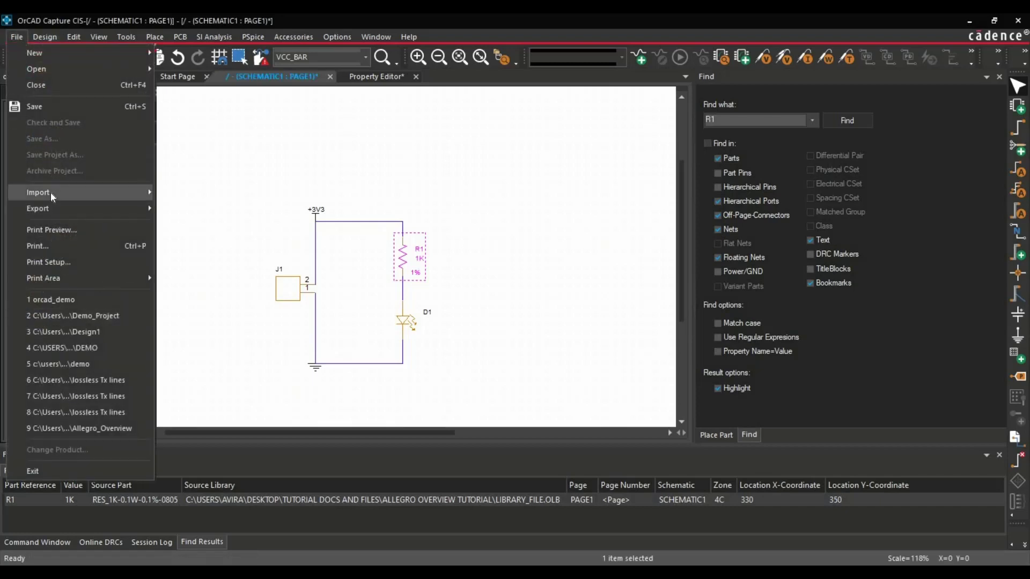
mouse_move(50, 192)
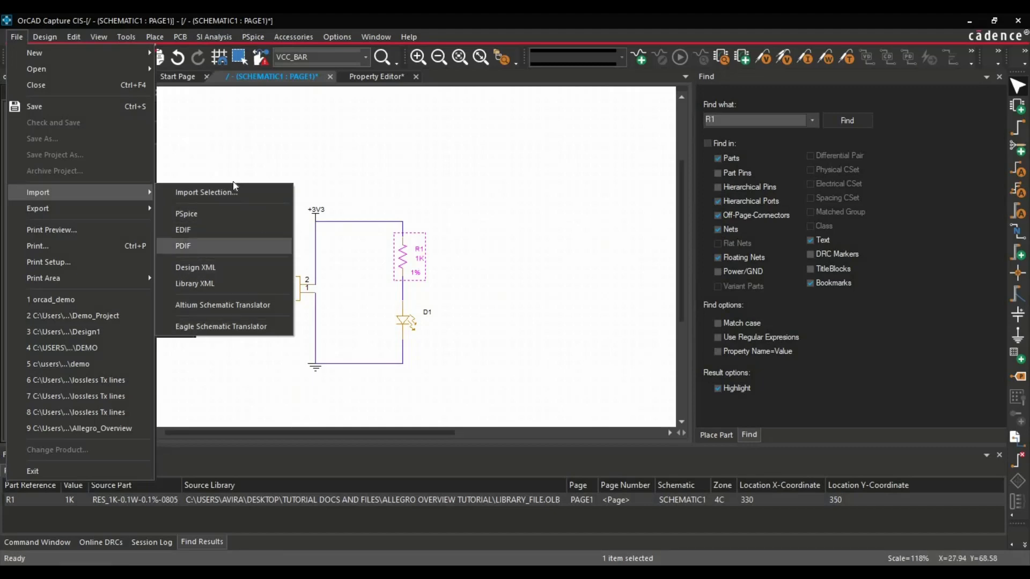
click(251, 160)
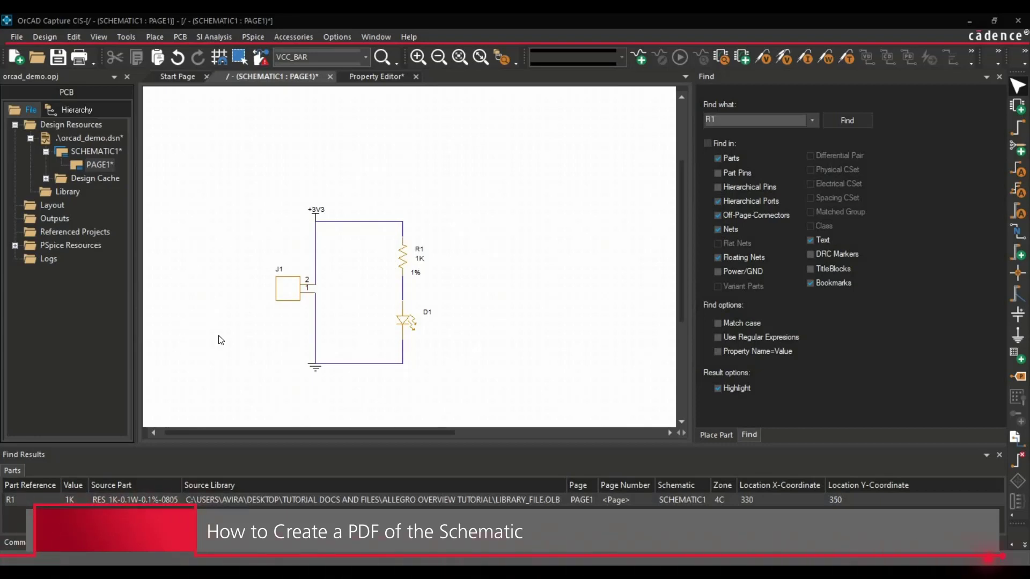
- In Print Setup, choose A4 paper size and the Microsoft Print to PDF printer
click(17, 38)
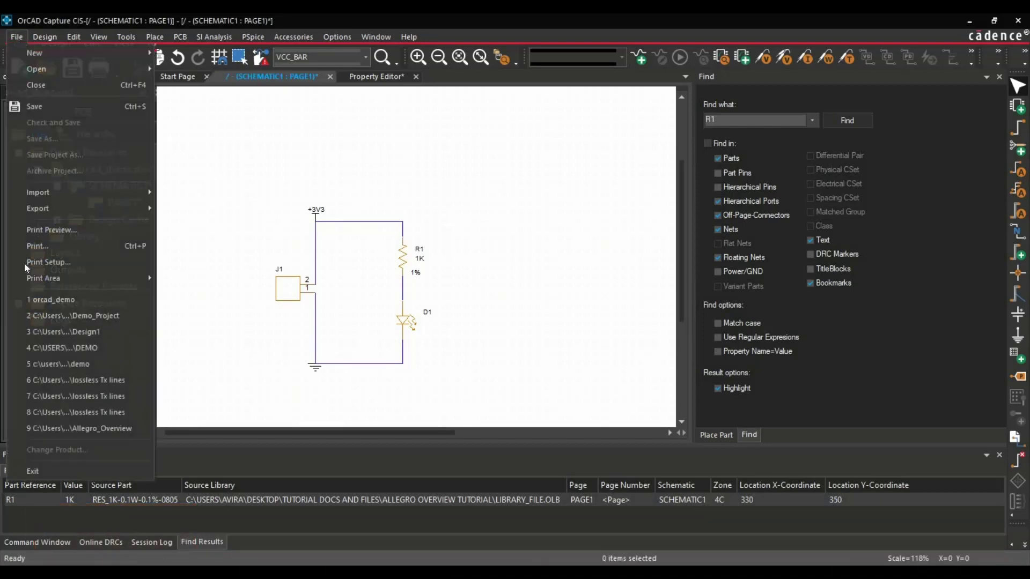
click(41, 265)
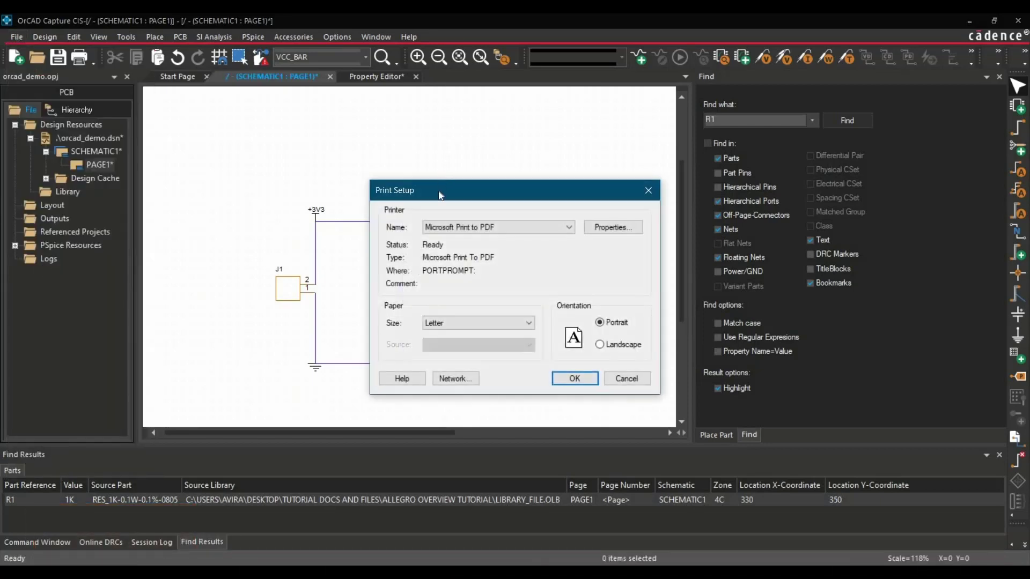
click(317, 237)
click(289, 260)
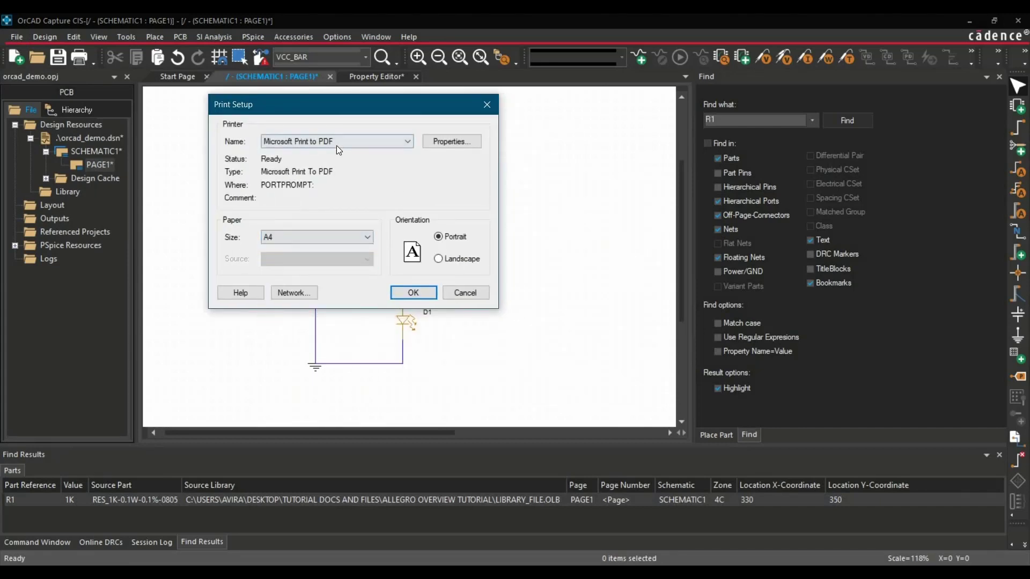
click(274, 142)
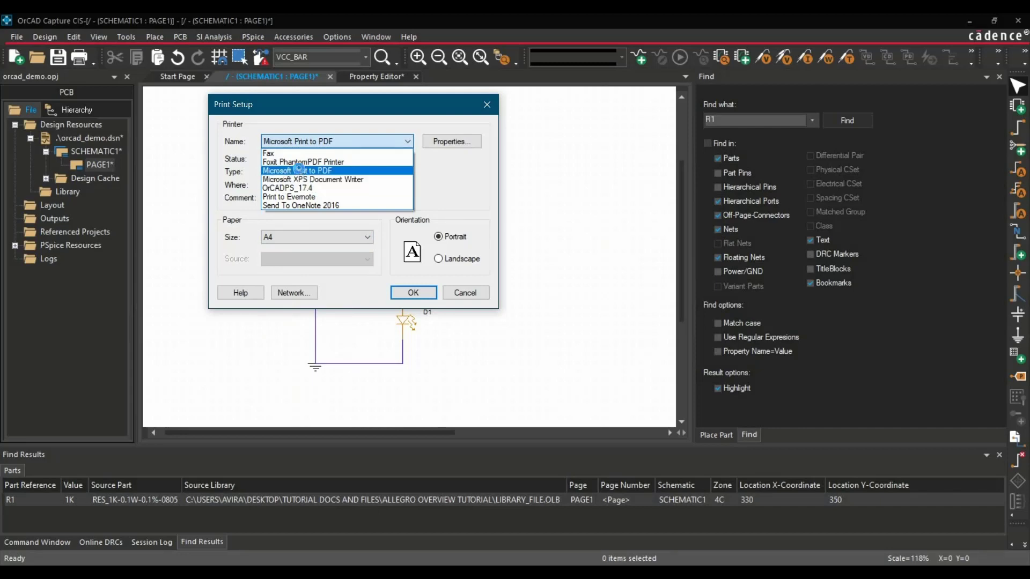
click(298, 169)
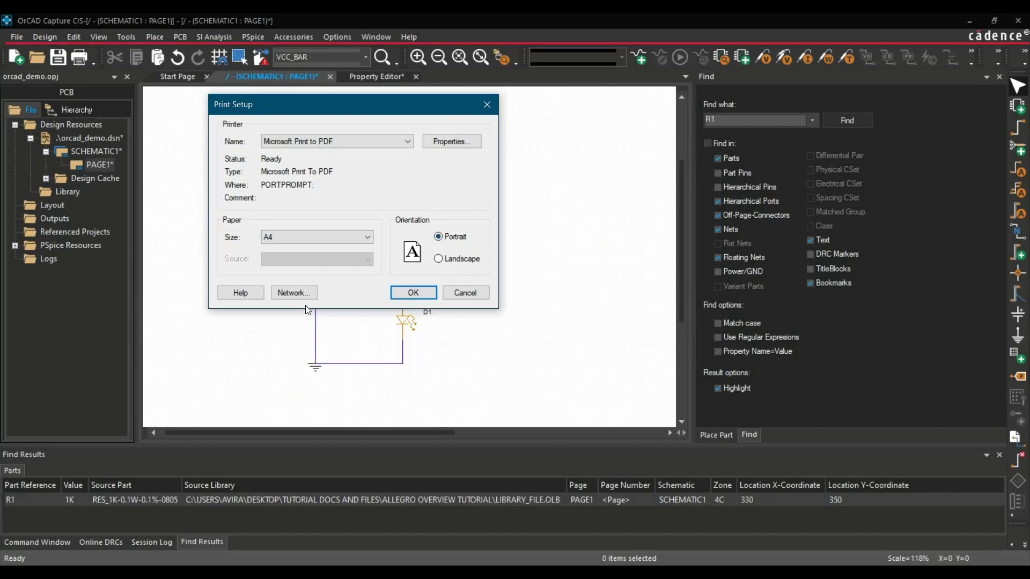
click(403, 296)
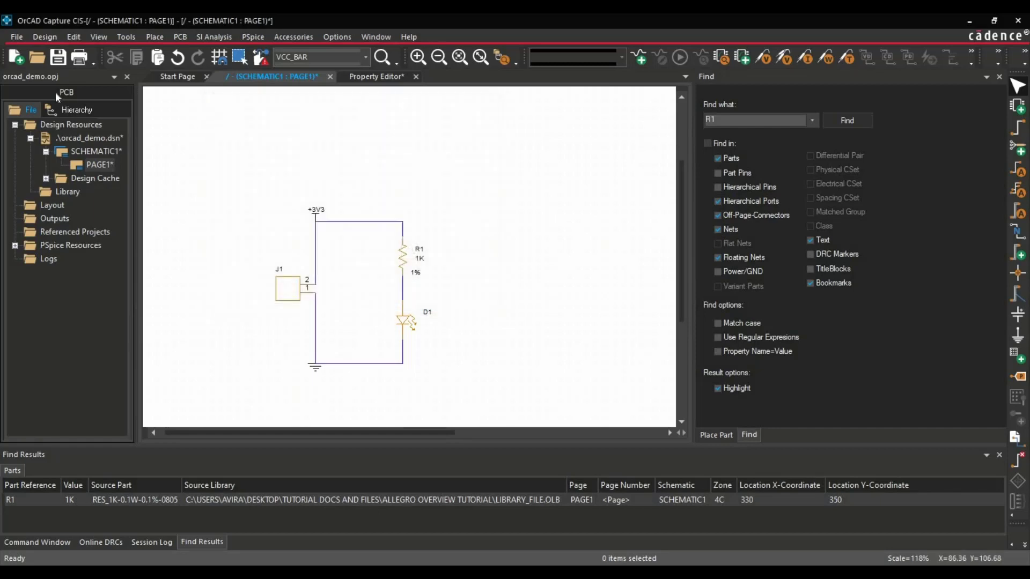
- Print the whole orcad_demo.dsn design to PDF, saving it as DEMO on the Desktop
click(86, 139)
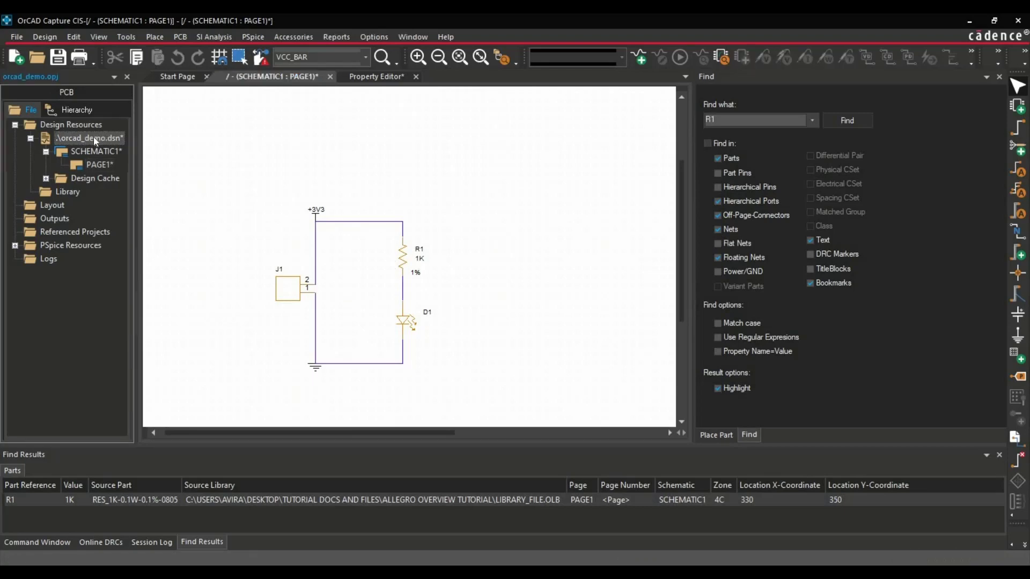
click(79, 58)
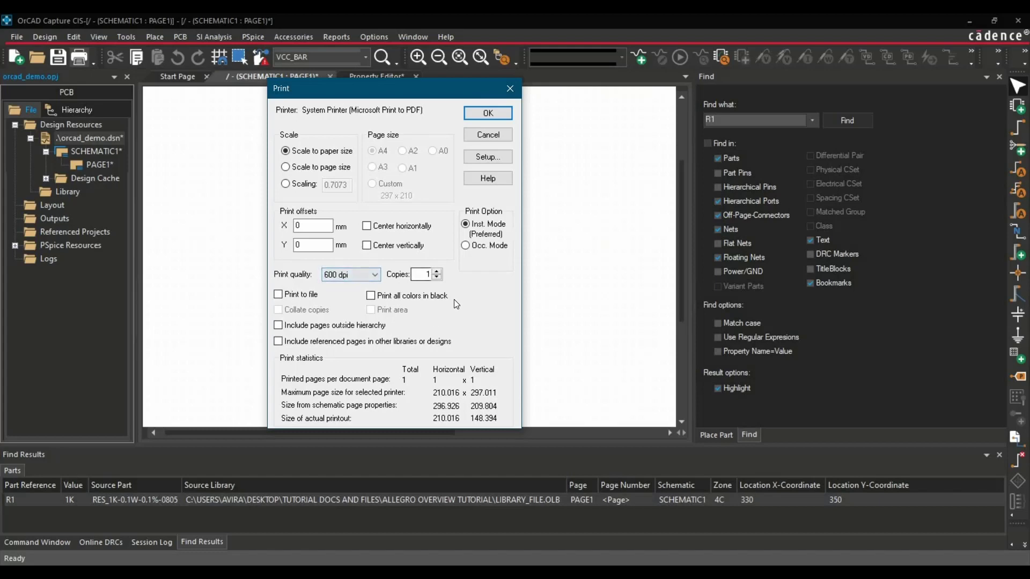
click(481, 114)
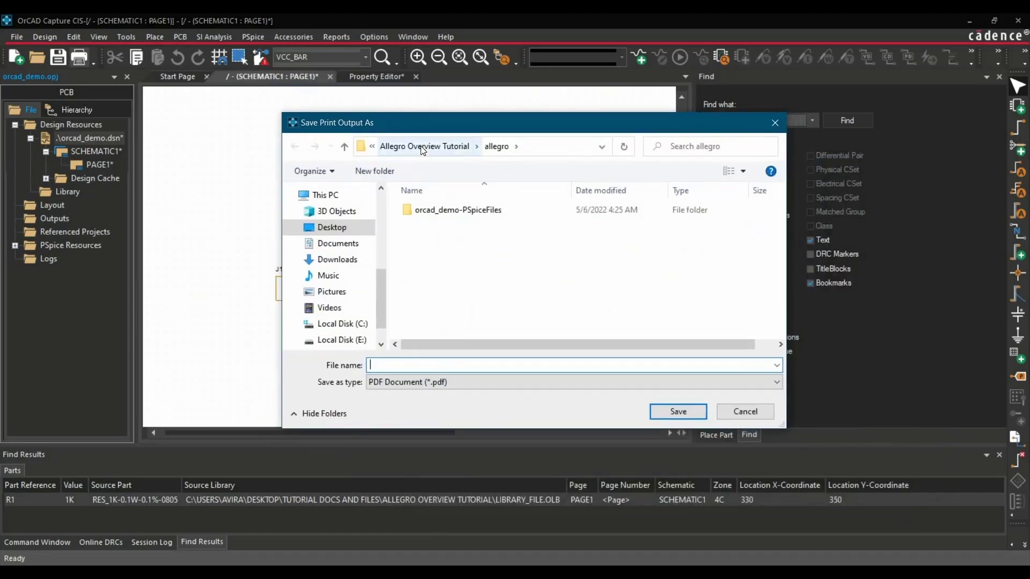
click(337, 225)
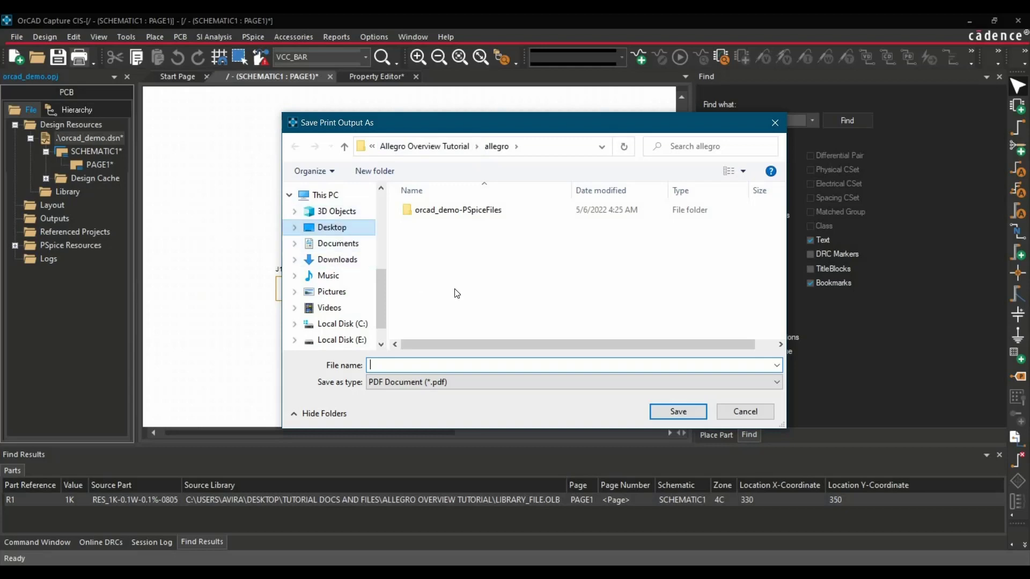
click(451, 365)
text(DE)
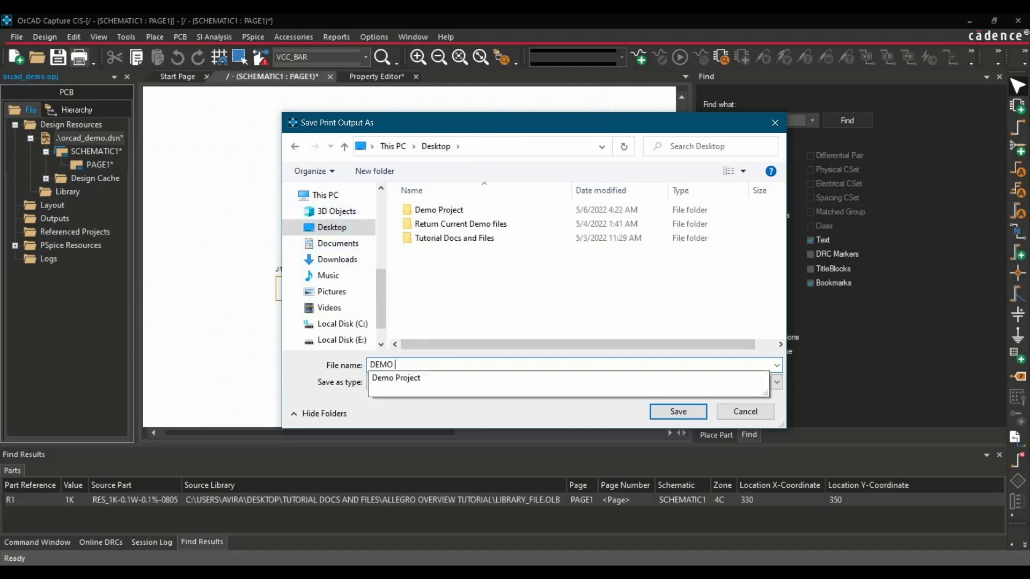
text(MO)
click(652, 405)
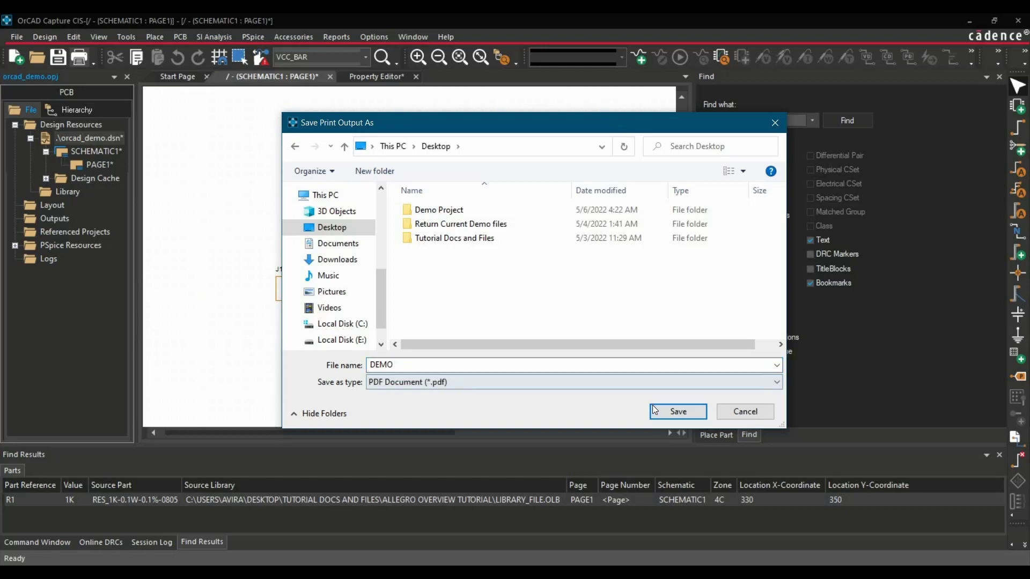
click(663, 412)
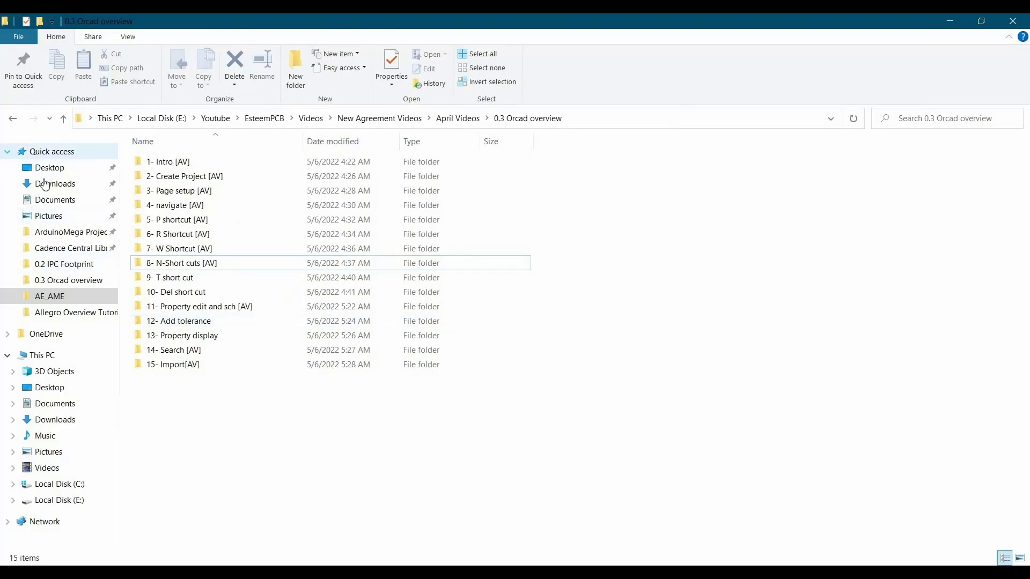
- Open DEMO.pdf from the Desktop in a maximized Foxit PhantomPDF window to view the J1–R1–D1 schematic
click(48, 167)
double_click(161, 205)
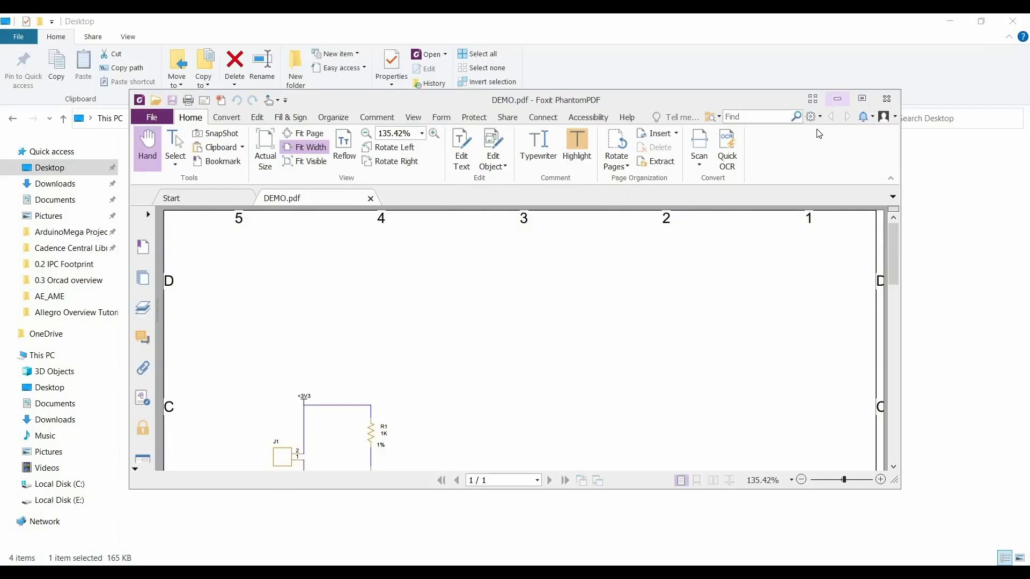
click(863, 99)
scroll(651, 272, down, 3)
scroll(651, 271, up, 5)
scroll(650, 272, down, 2)
scroll(649, 274, up, 1)
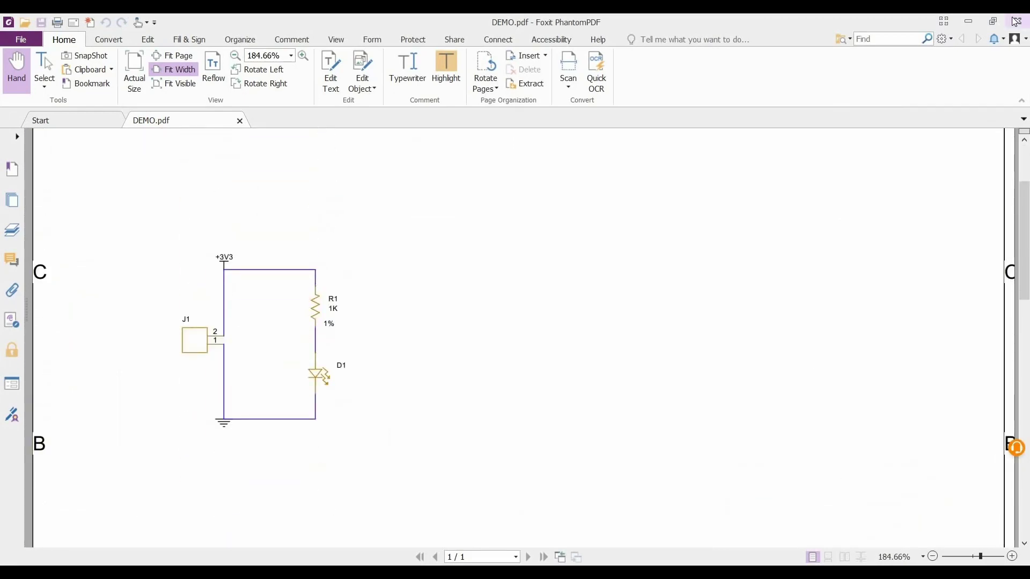